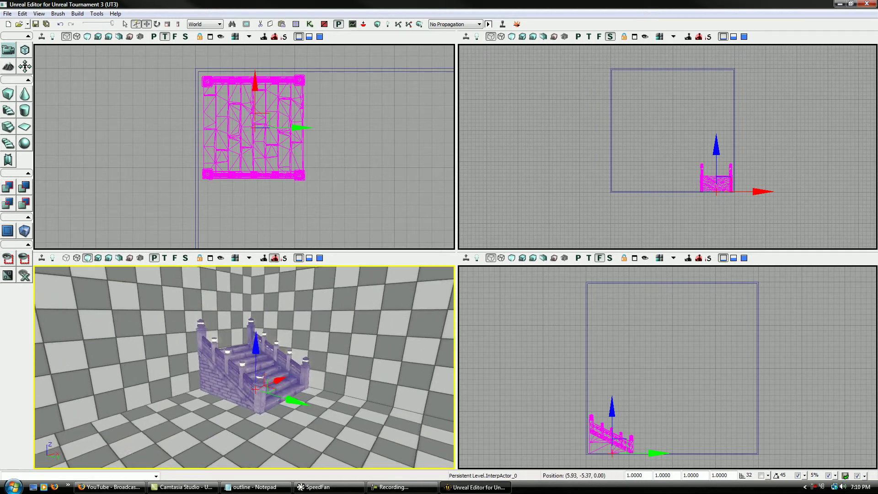
# - Open the UnrealKismet editor and add a new Matinee object to the level's main sequence
pyautogui.moveTo(243, 367); pyautogui.dragTo(201, 384, button='right')
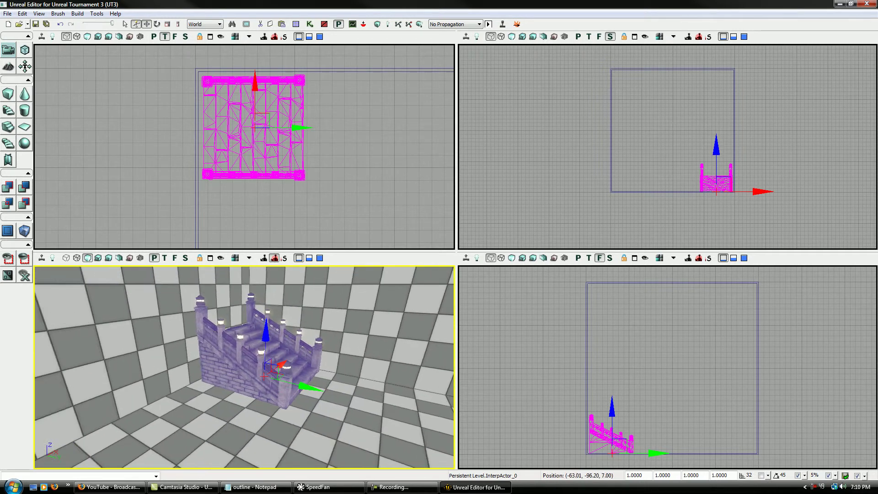
pyautogui.moveTo(251, 324); pyautogui.dragTo(253, 319)
pyautogui.moveTo(243, 368); pyautogui.dragTo(244, 388)
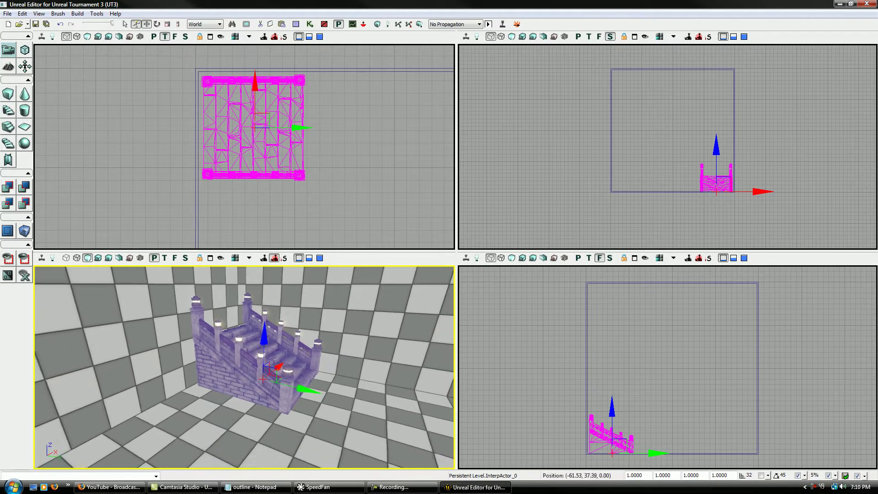
pyautogui.moveTo(243, 388); pyautogui.dragTo(242, 365, button='right')
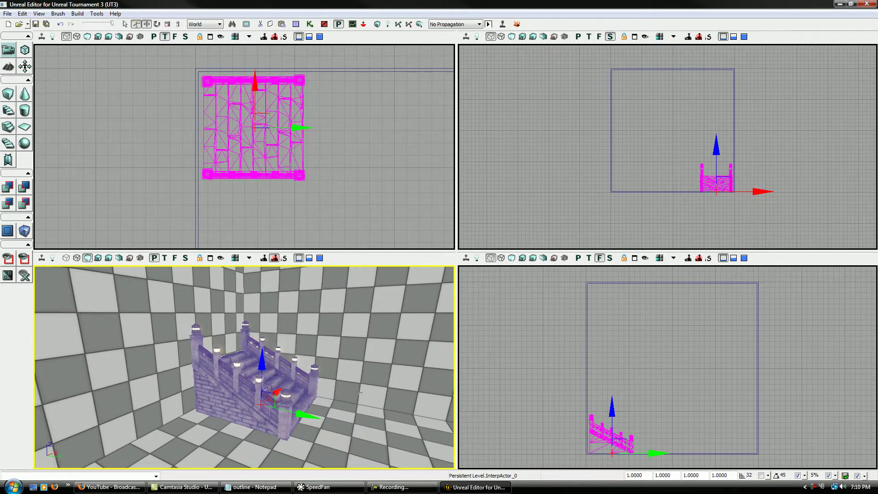
pyautogui.click(310, 27)
pyautogui.rightClick(375, 157)
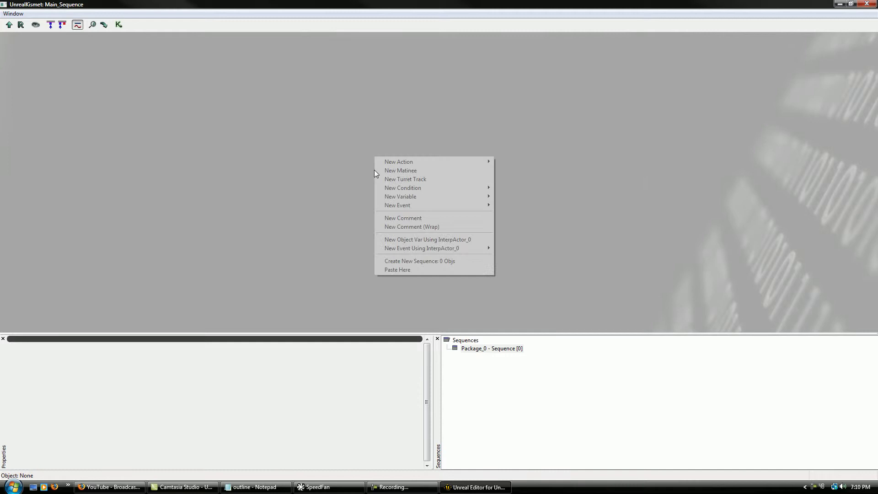
pyautogui.click(408, 172)
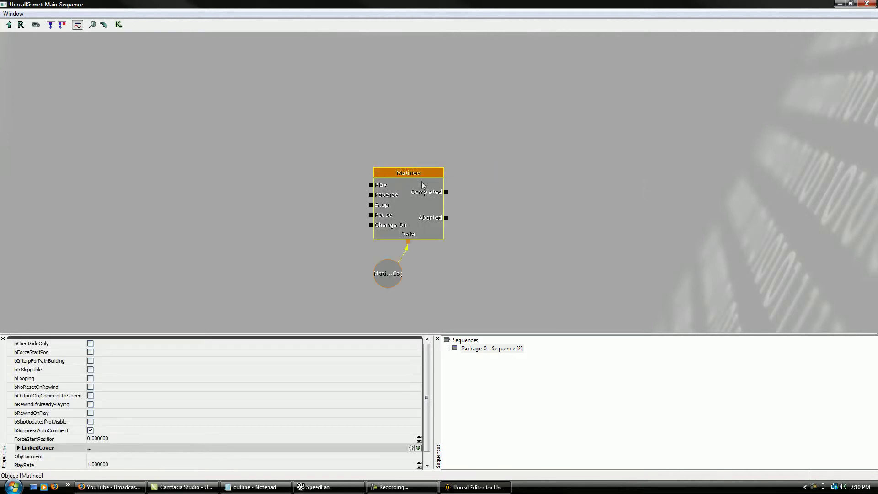
# - Shrink and reposition the Kismet window so the level viewport stays visible, with the Matinee node fully in view
pyautogui.click(851, 4)
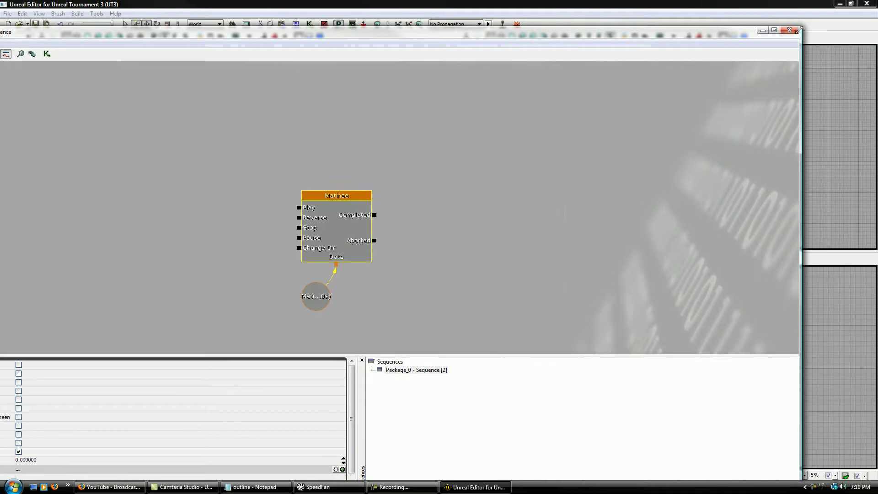
pyautogui.moveTo(799, 27); pyautogui.dragTo(519, 203)
pyautogui.moveTo(451, 214); pyautogui.dragTo(715, 61)
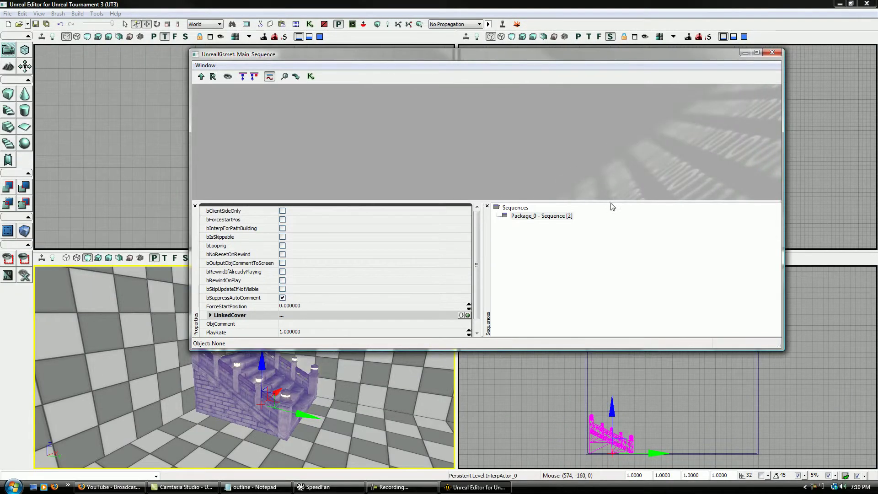
pyautogui.moveTo(609, 234); pyautogui.dragTo(584, 157)
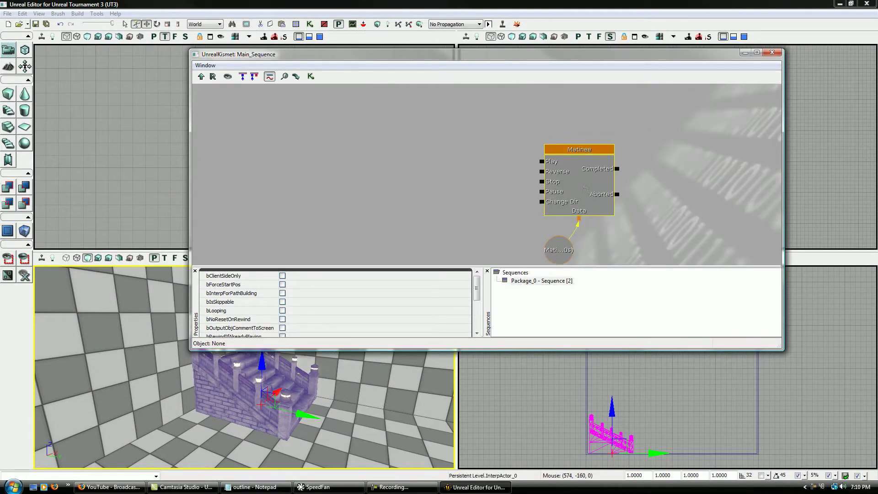
pyautogui.doubleClick(597, 179)
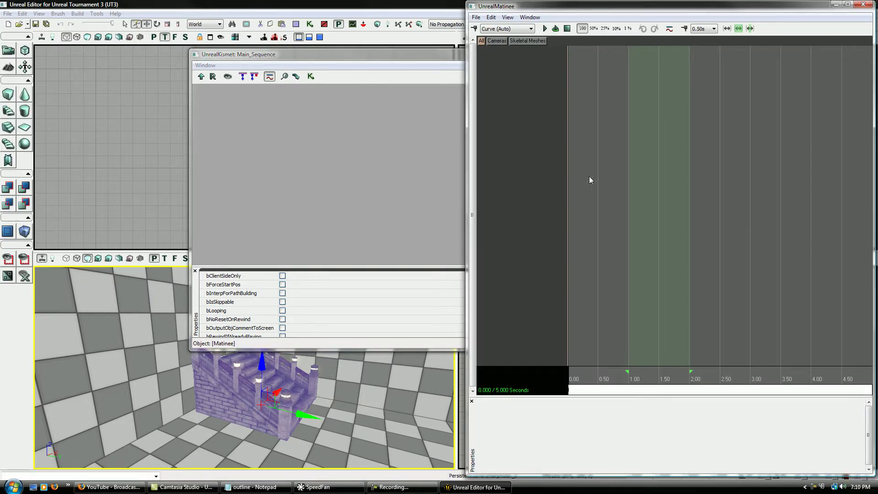
pyautogui.click(862, 4)
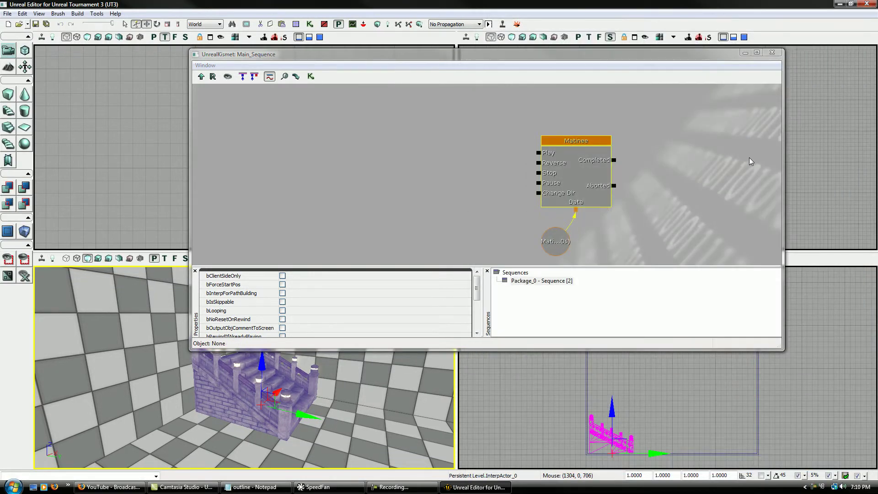
pyautogui.moveTo(190, 205); pyautogui.dragTo(297, 200)
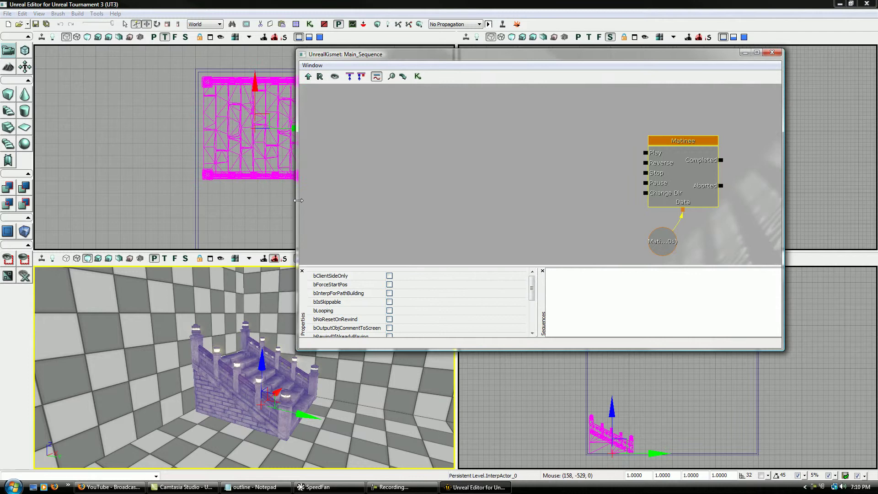
pyautogui.moveTo(441, 241); pyautogui.dragTo(357, 204)
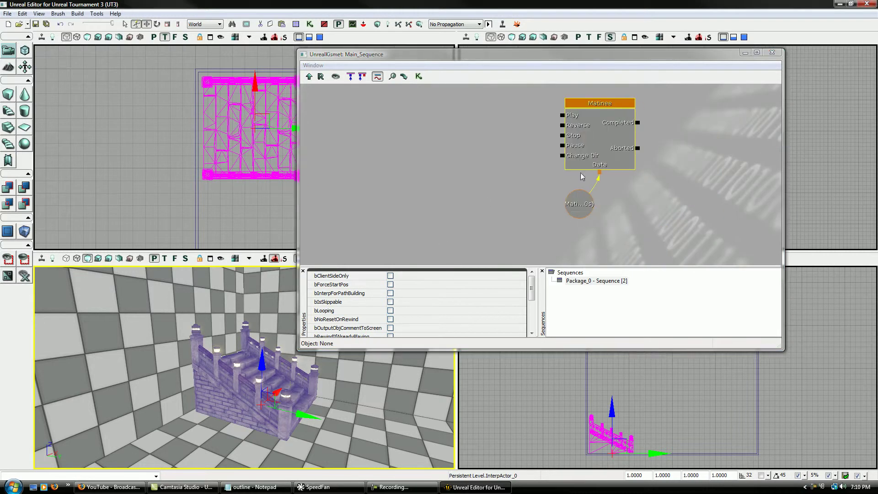
# - Open the Matinee node for editing and add a new empty group named Stair
pyautogui.doubleClick(616, 151)
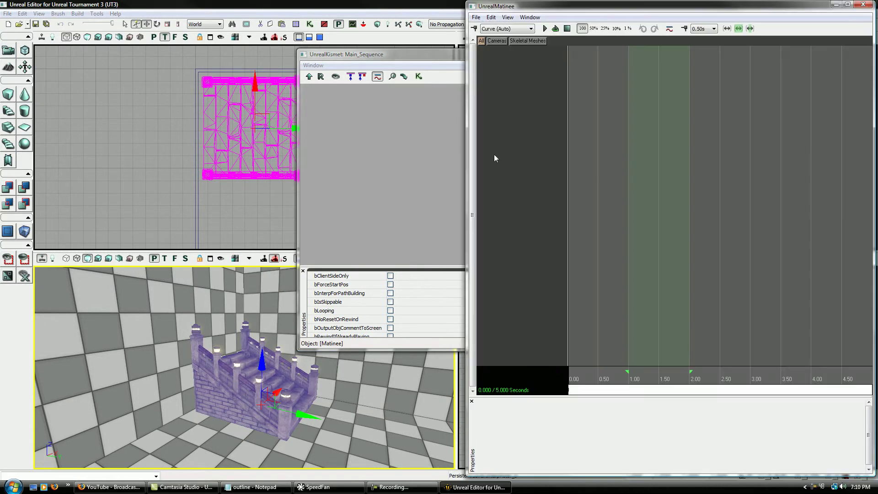
pyautogui.rightClick(498, 123)
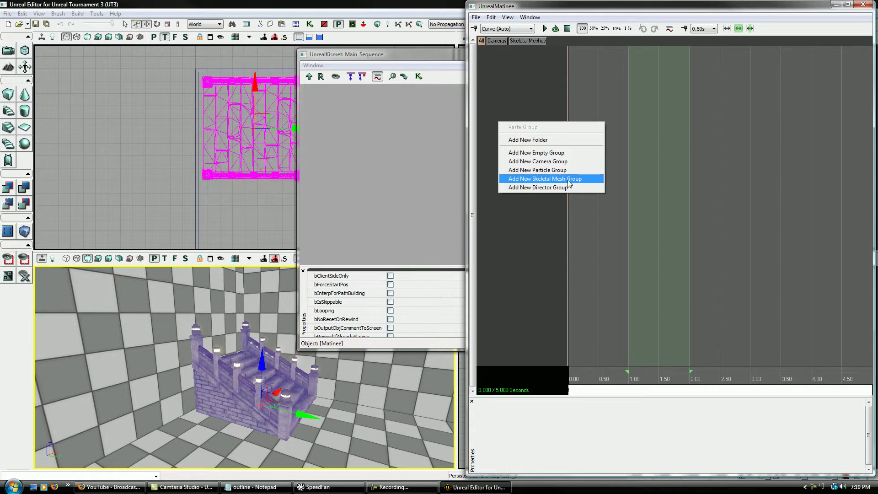
pyautogui.click(569, 156)
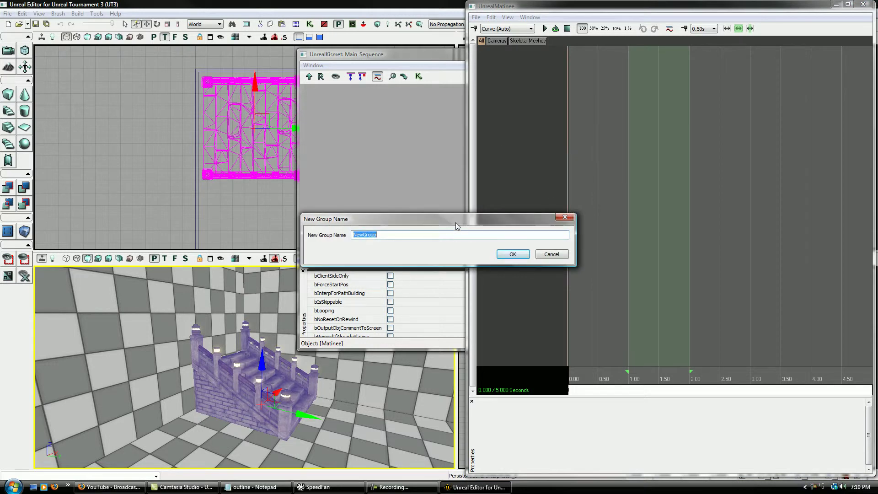
pyautogui.write('Stair')
pyautogui.press('Return')
pyautogui.click(531, 52)
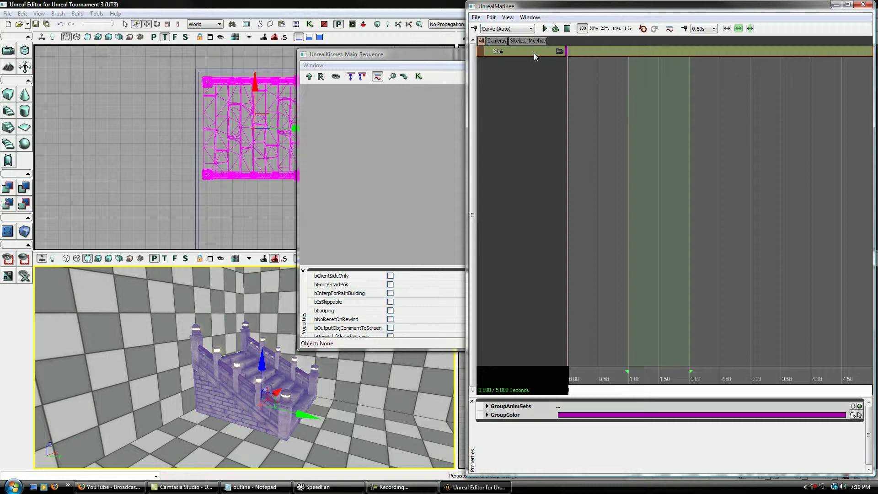
# - Place the Kismet window beside the Matinee editor and move the InterpActor_0 variable slightly lower beneath the Matinee node
pyautogui.click(417, 127)
pyautogui.moveTo(561, 155); pyautogui.dragTo(484, 167)
pyautogui.moveTo(529, 57); pyautogui.dragTo(244, 11)
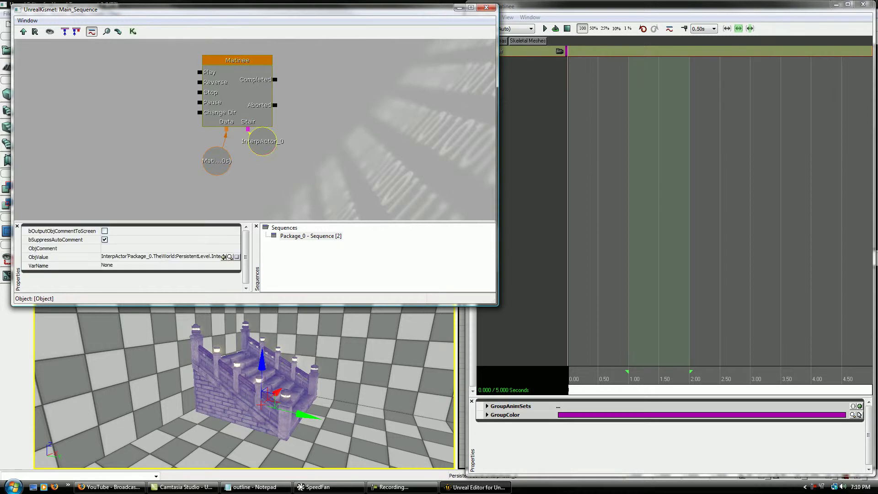
pyautogui.click(262, 141)
pyautogui.click(326, 161)
# - Deselect the stair mesh in the perspective viewport and reselect it through the InterpActor_0 variable in Kismet
pyautogui.moveTo(325, 347); pyautogui.dragTo(356, 333, button='right')
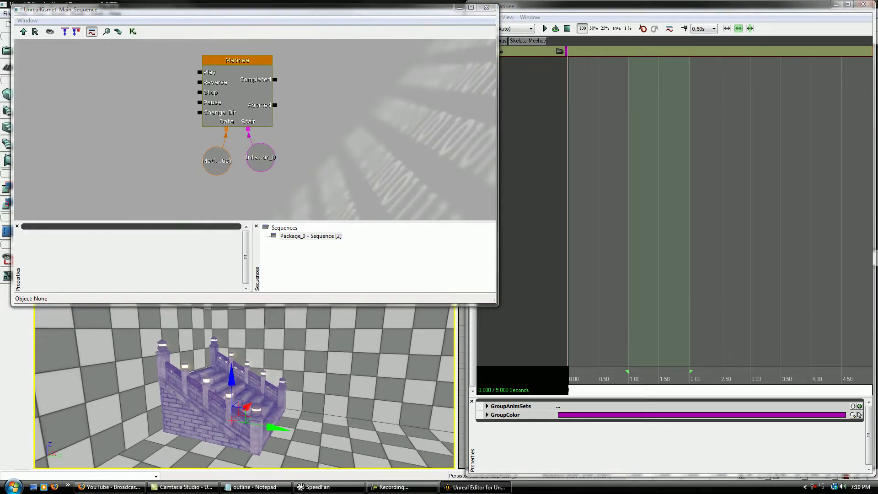
pyautogui.moveTo(334, 412); pyautogui.dragTo(359, 433, button='right')
pyautogui.click(333, 412)
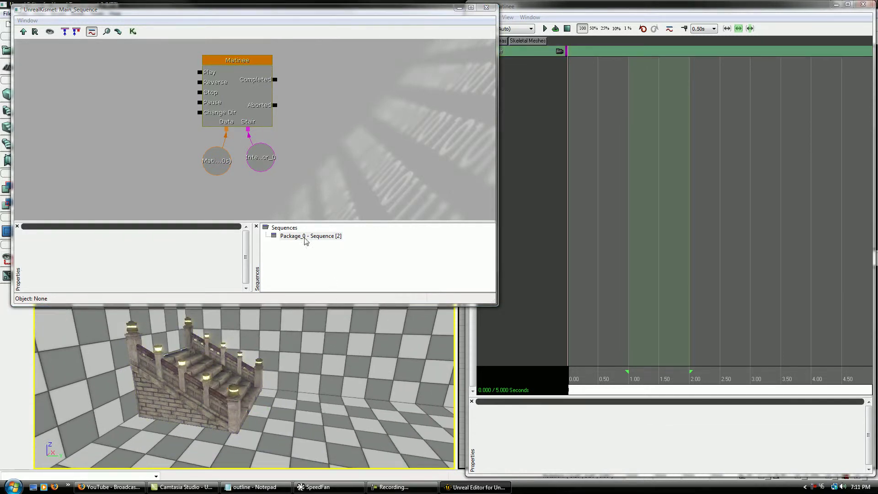
pyautogui.doubleClick(259, 158)
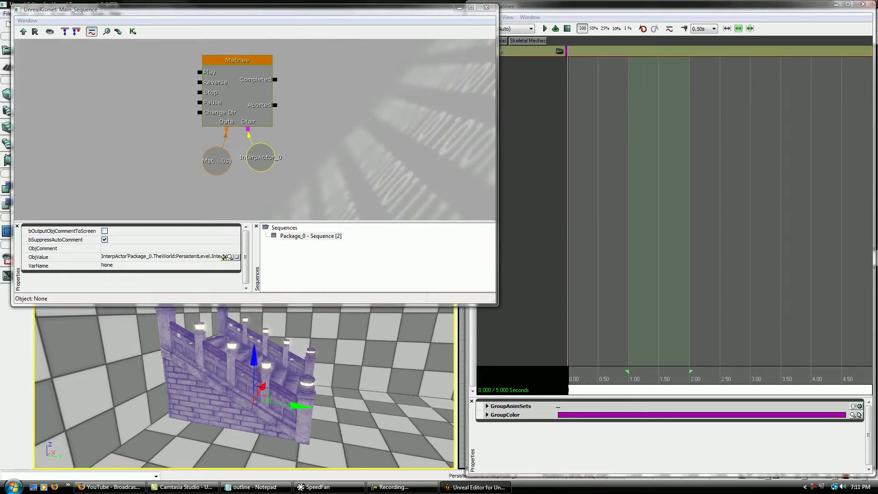
pyautogui.moveTo(326, 388); pyautogui.dragTo(324, 370, button='right')
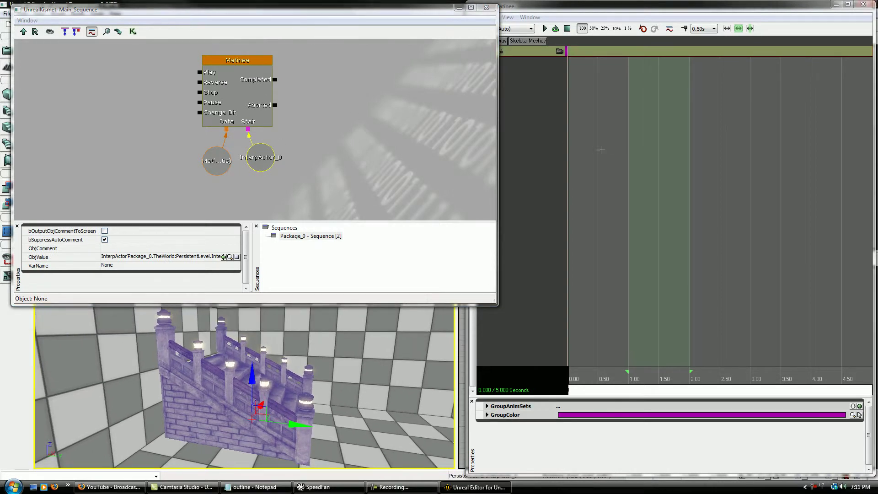
# - Select and deselect the Stair group in Matinee several times to check which actor it selects in the viewport
pyautogui.click(567, 149)
pyautogui.click(546, 52)
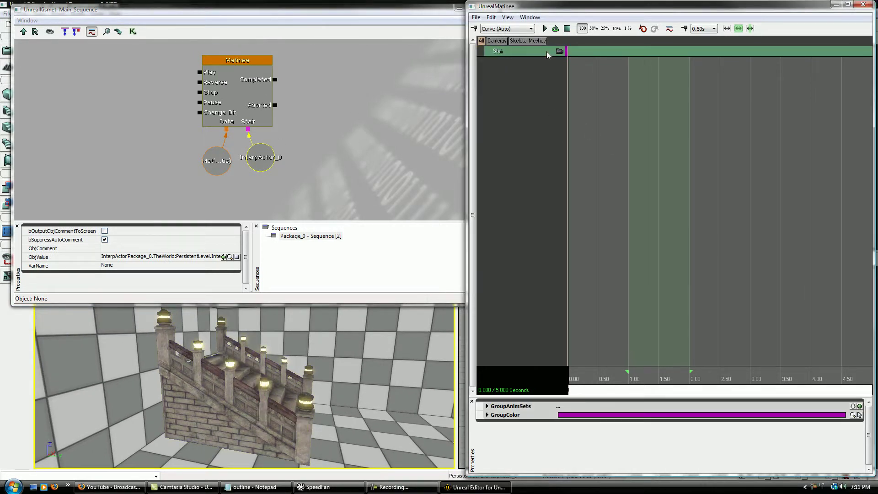
pyautogui.click(520, 119)
pyautogui.click(516, 55)
pyautogui.click(523, 112)
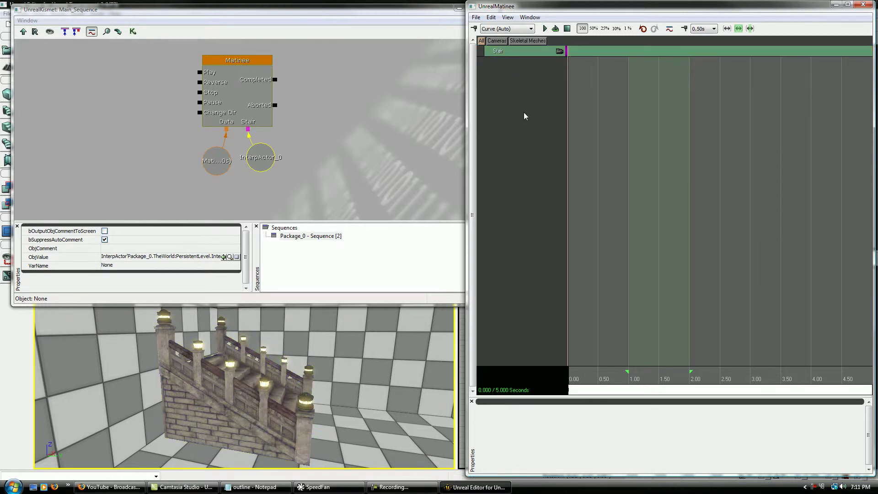
pyautogui.click(503, 55)
pyautogui.click(502, 82)
pyautogui.click(514, 52)
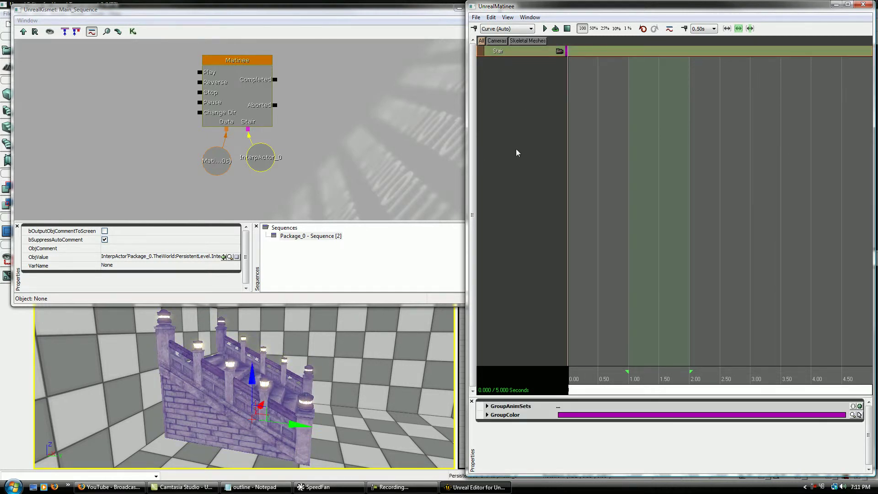
pyautogui.click(517, 155)
pyautogui.click(508, 52)
pyautogui.click(519, 92)
pyautogui.click(523, 51)
pyautogui.click(531, 75)
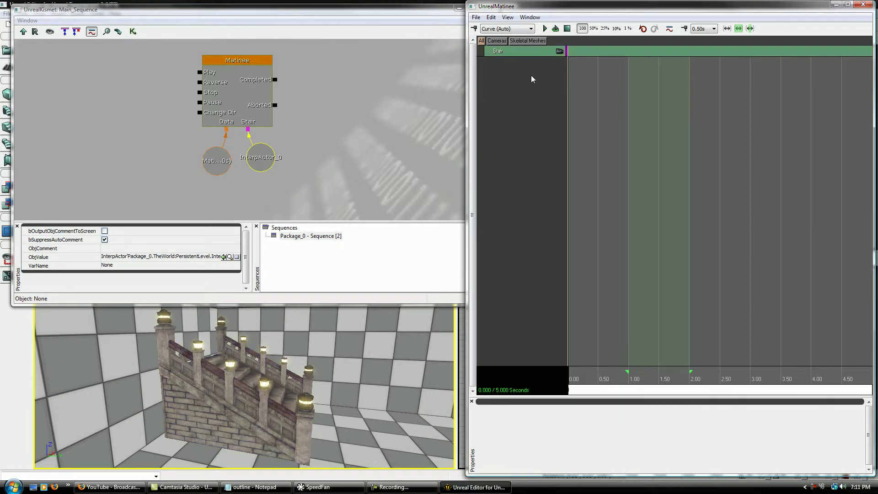
# - Add a new Movement track to the Stair group
pyautogui.rightClick(535, 50)
pyautogui.click(518, 54)
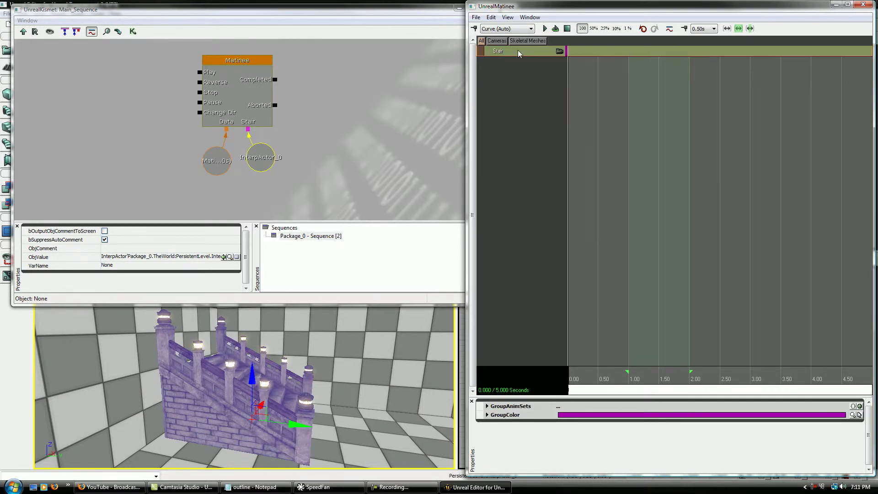
pyautogui.rightClick(517, 52)
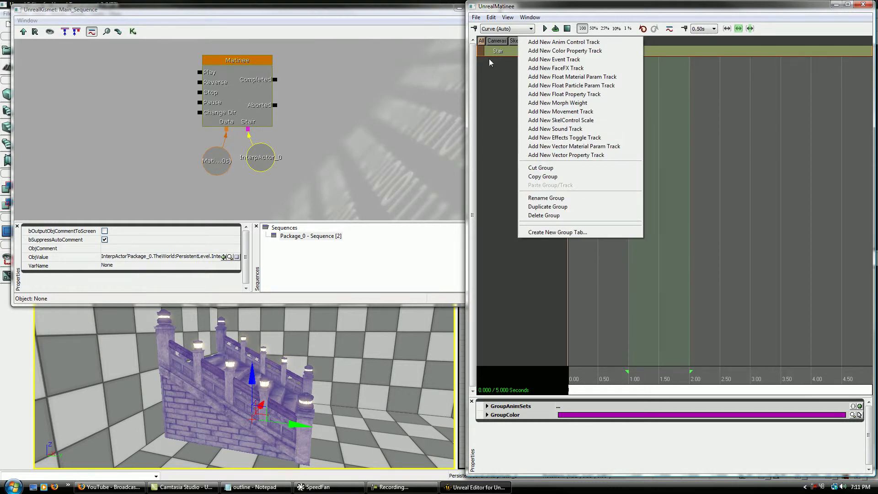
pyautogui.click(596, 112)
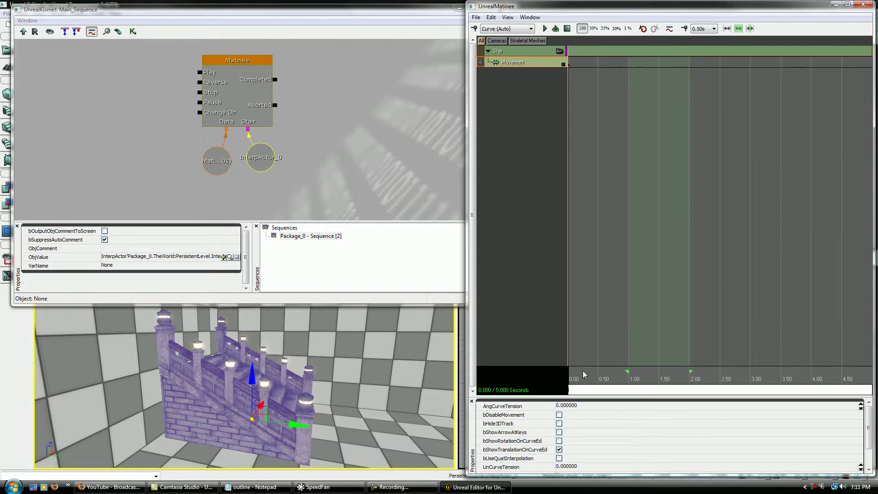
# - Examine the Matinee timeline around the Movement track's first key at 0 seconds
pyautogui.moveTo(583, 371); pyautogui.dragTo(558, 373)
pyautogui.press('Return')
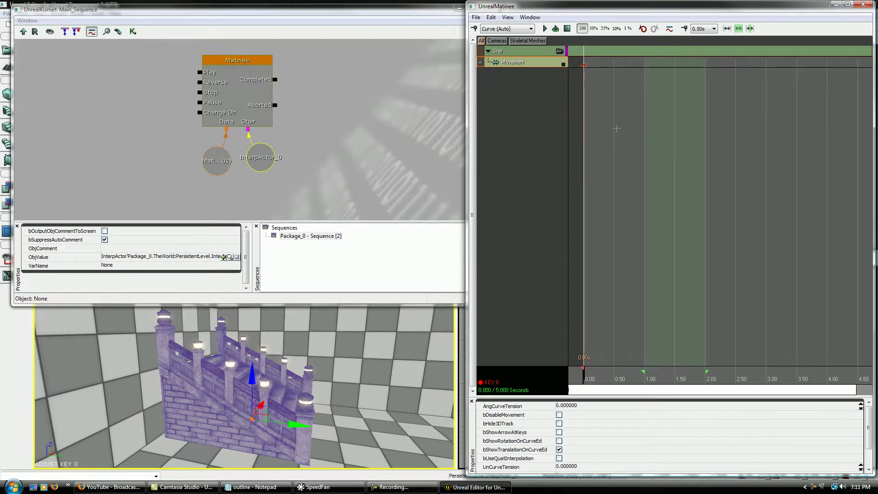
pyautogui.moveTo(616, 128)
pyautogui.mouseDown()
pyautogui.moveTo(692, 130)
pyautogui.moveTo(592, 133)
pyautogui.moveTo(677, 127)
pyautogui.moveTo(583, 126)
pyautogui.mouseUp()
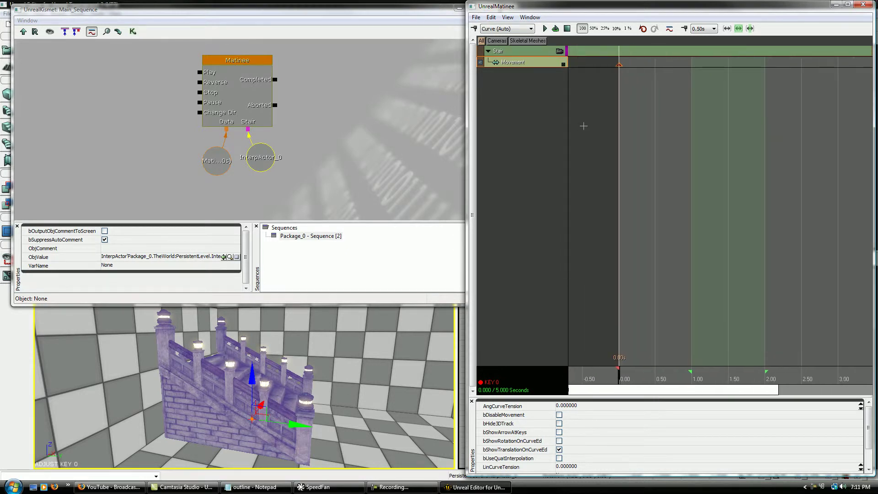
pyautogui.moveTo(633, 392)
pyautogui.mouseDown()
pyautogui.moveTo(691, 393)
pyautogui.moveTo(621, 395)
pyautogui.mouseUp()
pyautogui.moveTo(605, 182)
pyautogui.mouseDown()
pyautogui.moveTo(632, 194)
pyautogui.moveTo(621, 191)
pyautogui.mouseUp()
pyautogui.scroll(4, 641, 188)
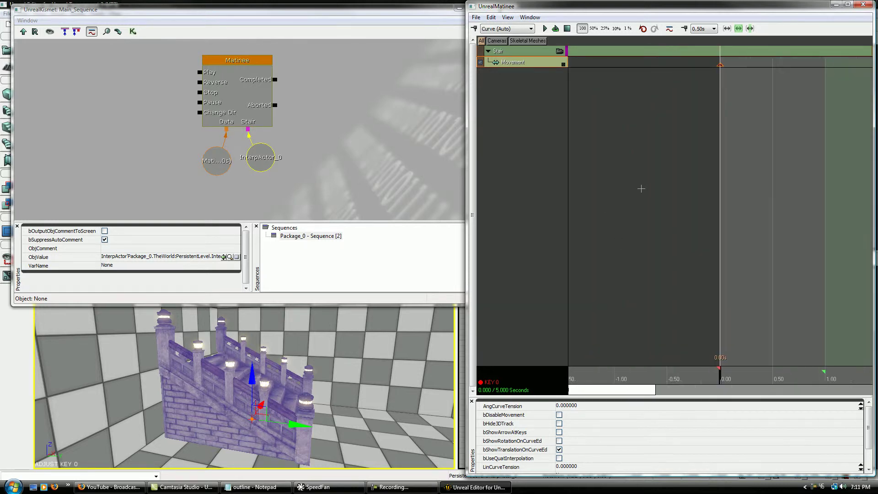
pyautogui.scroll(-5, 647, 188)
pyautogui.scroll(3, 653, 192)
pyautogui.scroll(-3, 654, 192)
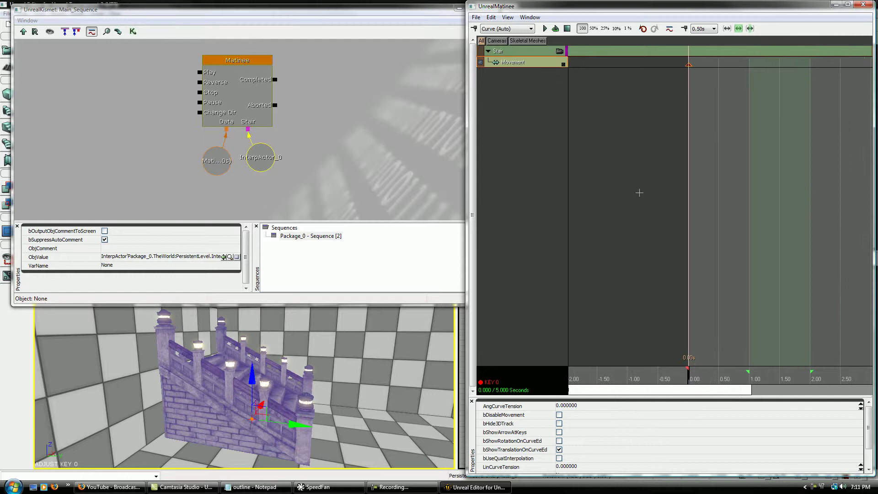
pyautogui.moveTo(654, 210)
pyautogui.mouseDown()
pyautogui.moveTo(647, 188)
pyautogui.moveTo(662, 215)
pyautogui.moveTo(652, 215)
pyautogui.moveTo(651, 187)
pyautogui.mouseUp()
pyautogui.click(651, 186)
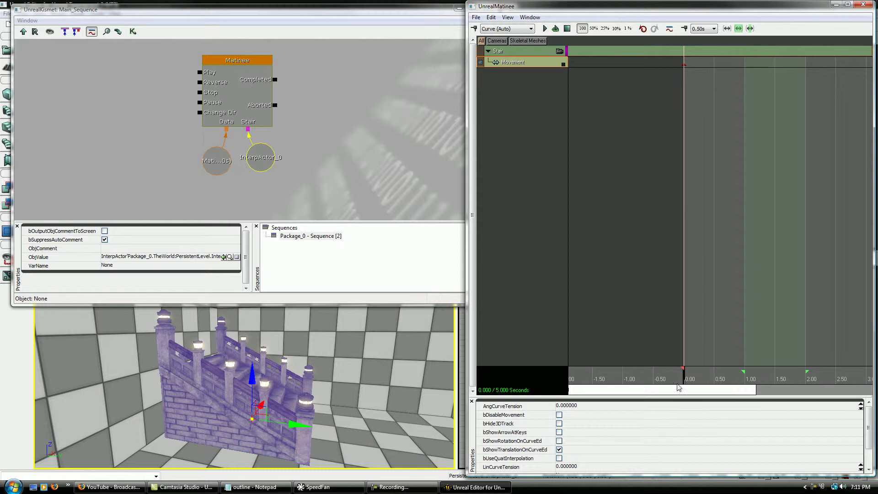
# - Scrub the Matinee time position to about 3.55 seconds and examine the timeline through the sequence's end marker
pyautogui.moveTo(684, 379); pyautogui.dragTo(794, 370)
pyautogui.scroll(-2, 734, 388)
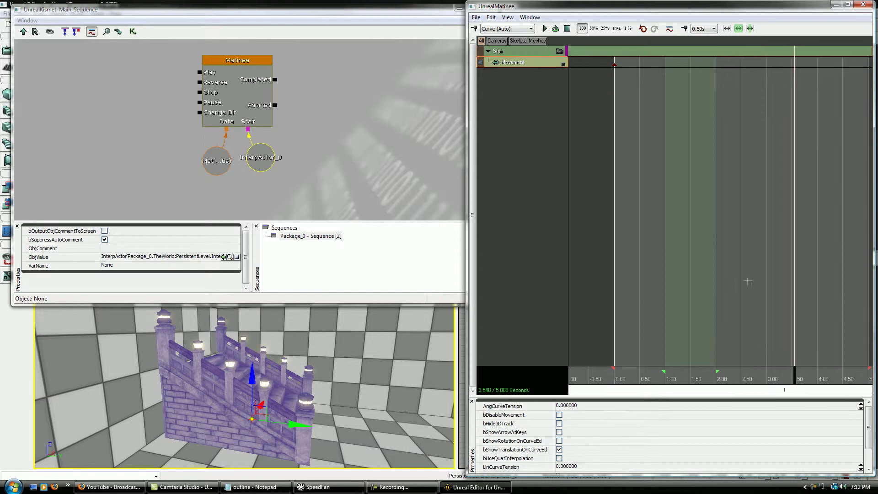
pyautogui.moveTo(747, 280); pyautogui.dragTo(713, 282)
pyautogui.scroll(-2, 712, 282)
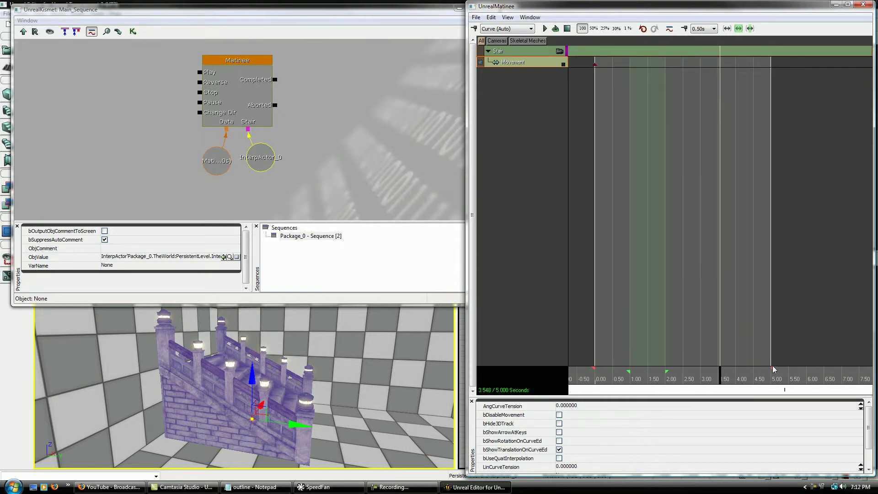
# - Scrub the time position to about 3.28 seconds and set the sequence end marker to about 4.99 seconds
pyautogui.moveTo(730, 383); pyautogui.dragTo(761, 379)
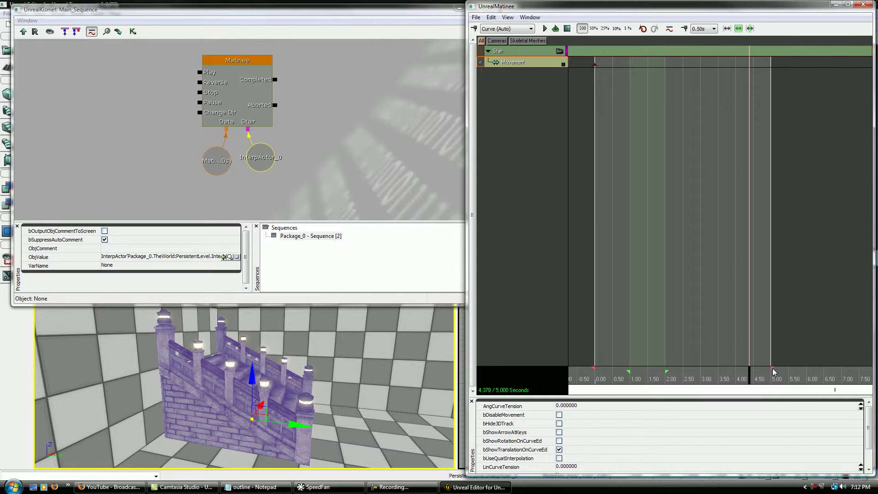
pyautogui.moveTo(771, 369)
pyautogui.mouseDown()
pyautogui.moveTo(830, 371)
pyautogui.moveTo(721, 372)
pyautogui.moveTo(817, 365)
pyautogui.moveTo(772, 368)
pyautogui.mouseUp()
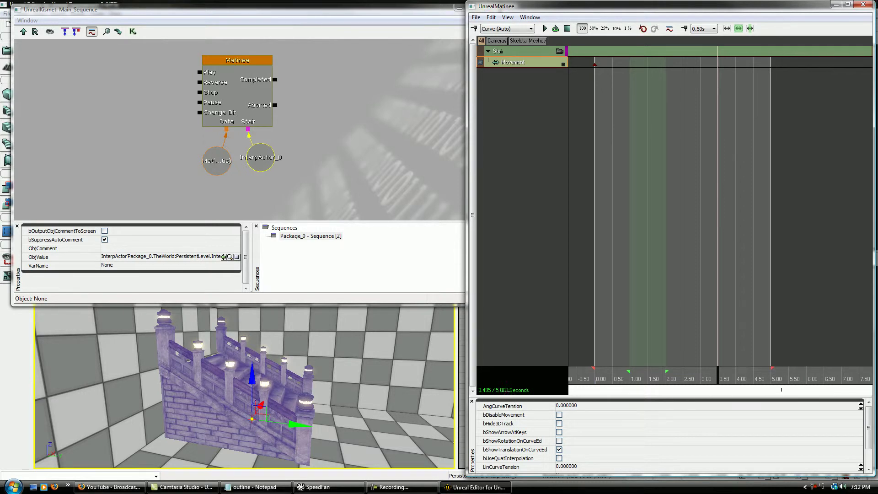
pyautogui.moveTo(711, 383)
pyautogui.mouseDown()
pyautogui.moveTo(662, 383)
pyautogui.moveTo(711, 383)
pyautogui.mouseUp()
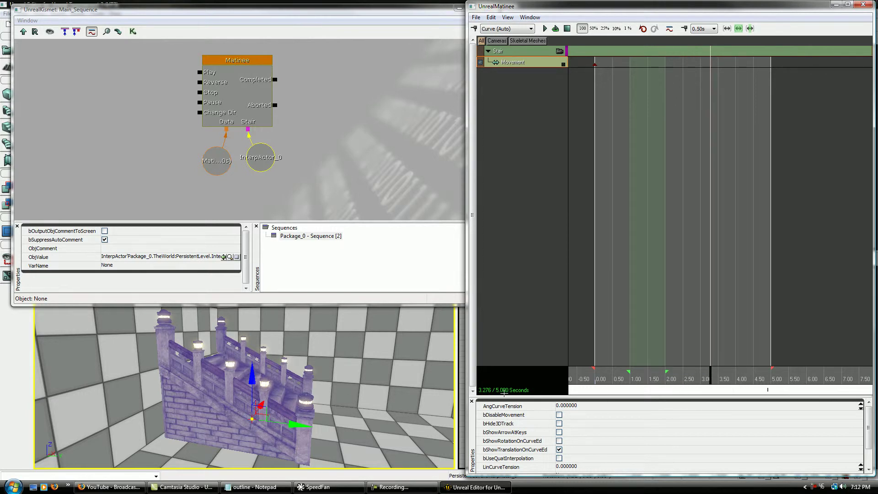
pyautogui.moveTo(772, 370); pyautogui.dragTo(788, 372)
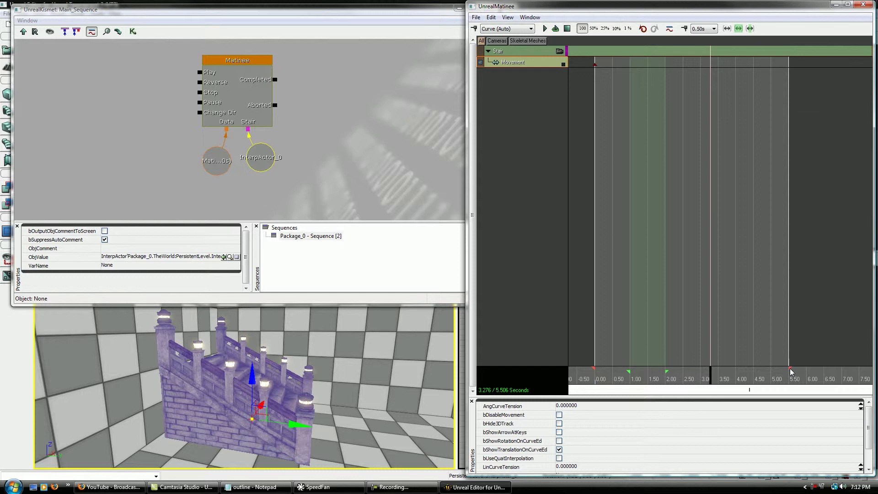
pyautogui.moveTo(791, 371); pyautogui.dragTo(772, 372)
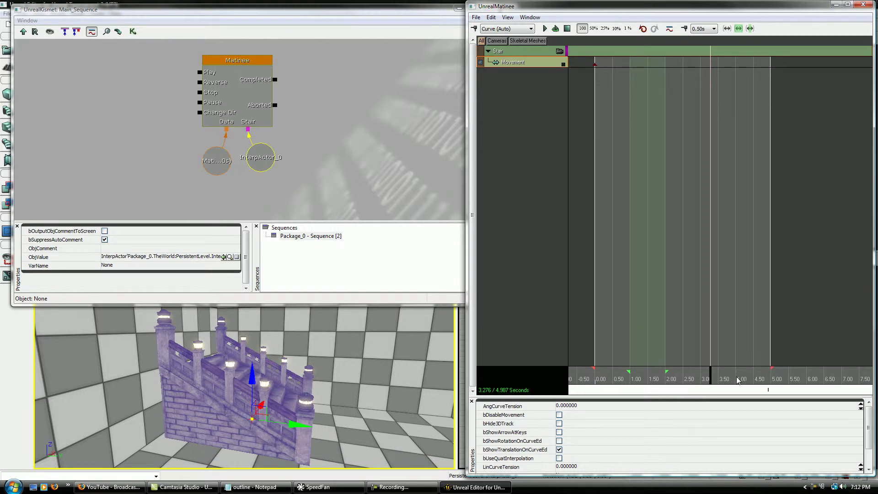
# - Add a key to the Stair group's Movement track at about 2.17 seconds
pyautogui.moveTo(710, 380); pyautogui.dragTo(671, 380)
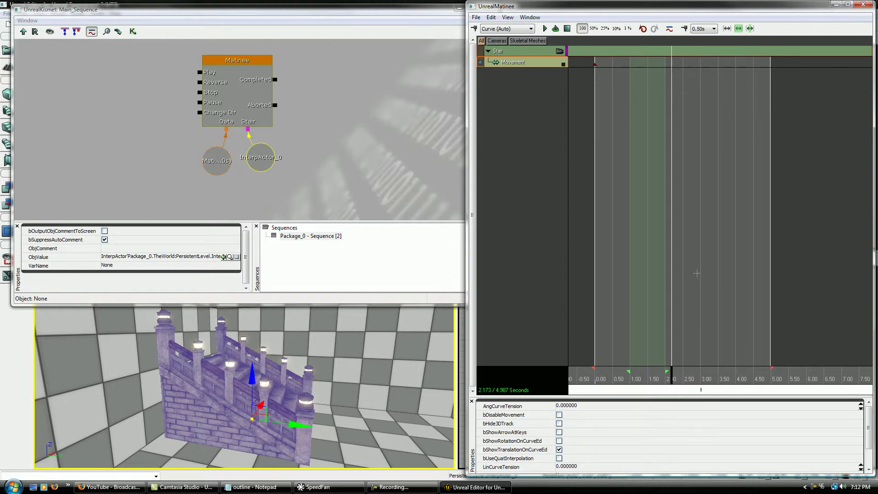
pyautogui.click(526, 94)
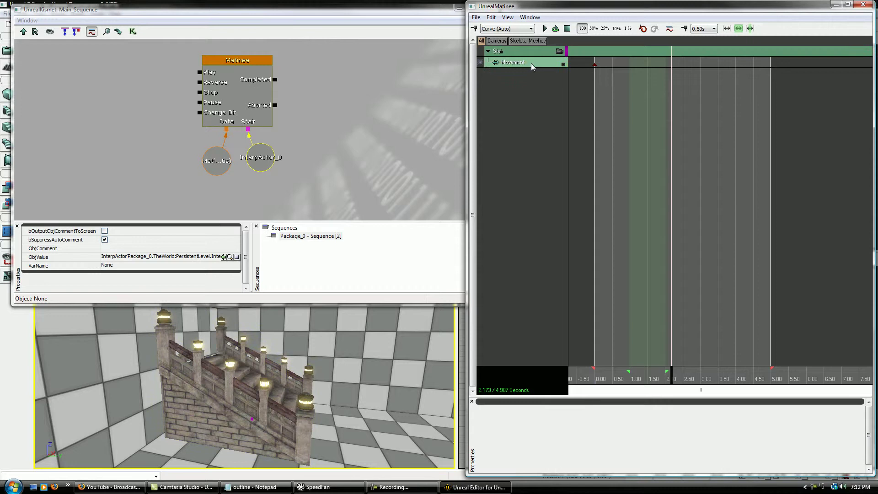
pyautogui.click(531, 62)
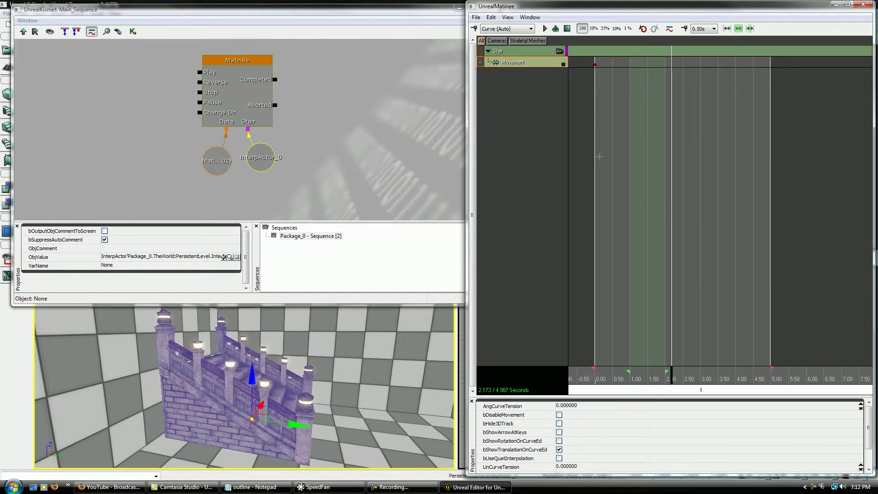
pyautogui.press('Return')
# - Minimize the Kismet window and shorten the Matinee window to uncover the level viewports beneath them
pyautogui.click(459, 8)
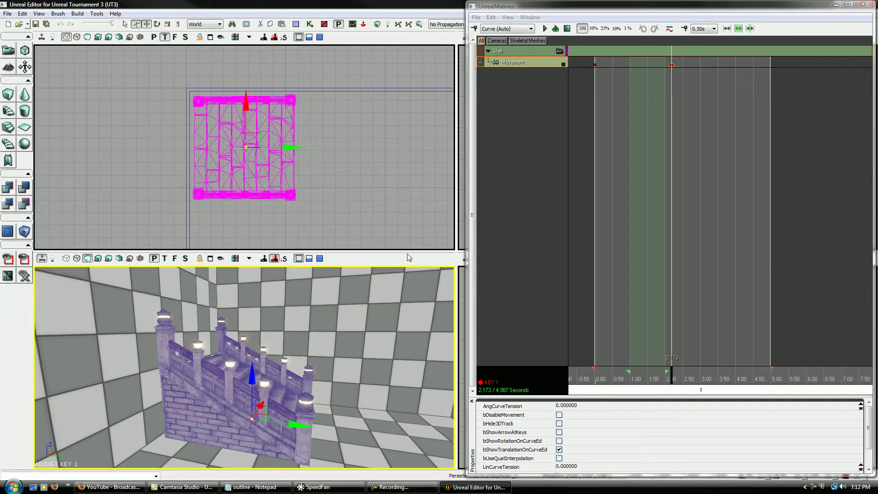
pyautogui.moveTo(366, 384); pyautogui.dragTo(363, 386)
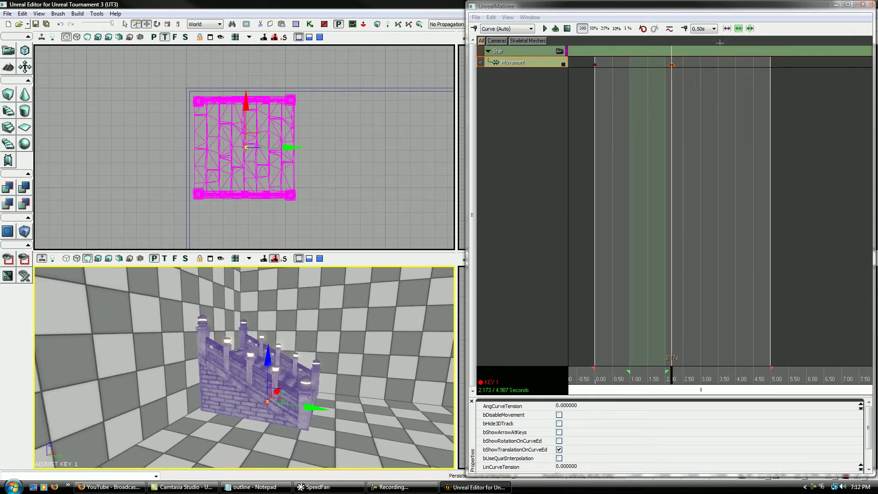
pyautogui.moveTo(770, 14); pyautogui.dragTo(767, 14)
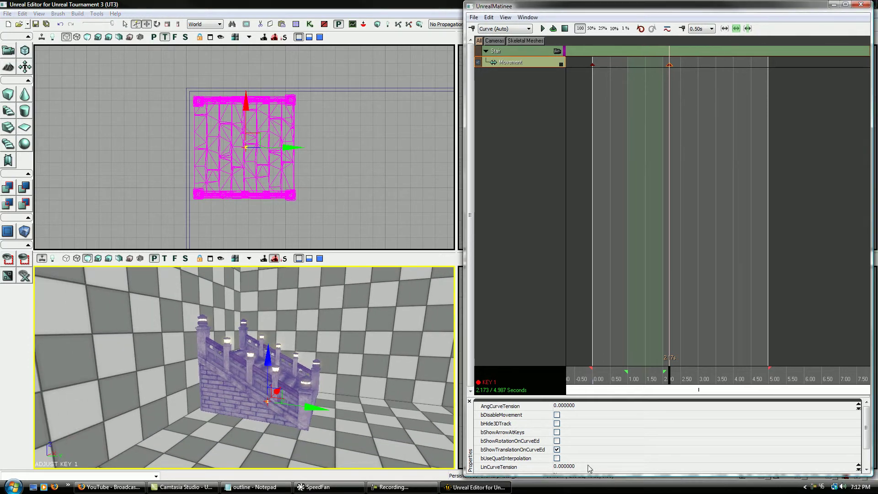
pyautogui.moveTo(596, 476); pyautogui.dragTo(636, 234)
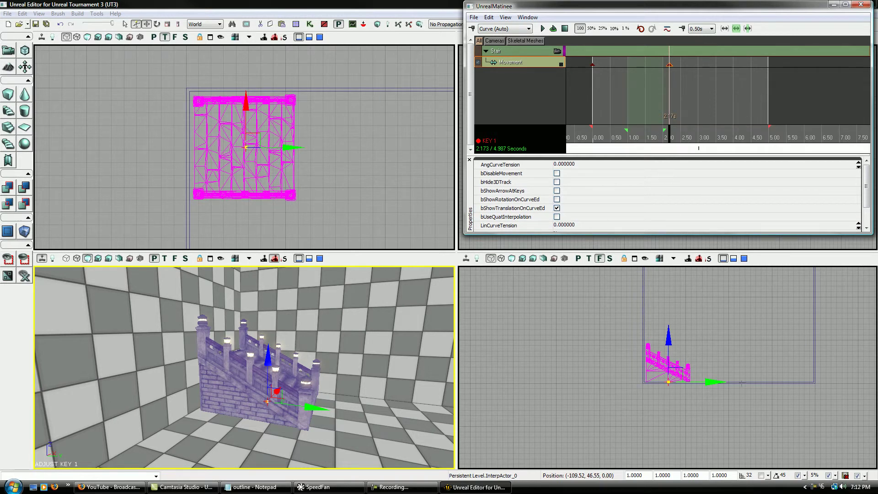
# - For the 2.17-second key, raise the staircase off the floor and move it diagonally away from the room's corner
pyautogui.moveTo(668, 368); pyautogui.dragTo(656, 397)
pyautogui.click(669, 64)
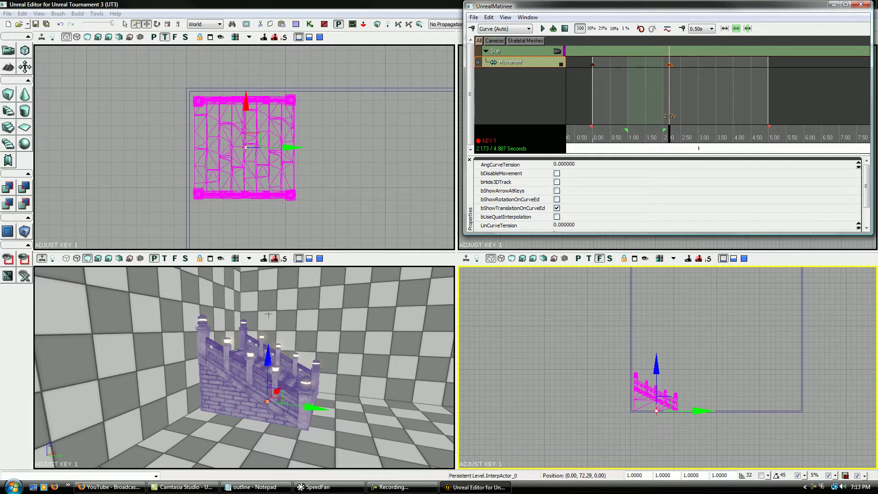
pyautogui.moveTo(545, 376); pyautogui.dragTo(574, 370)
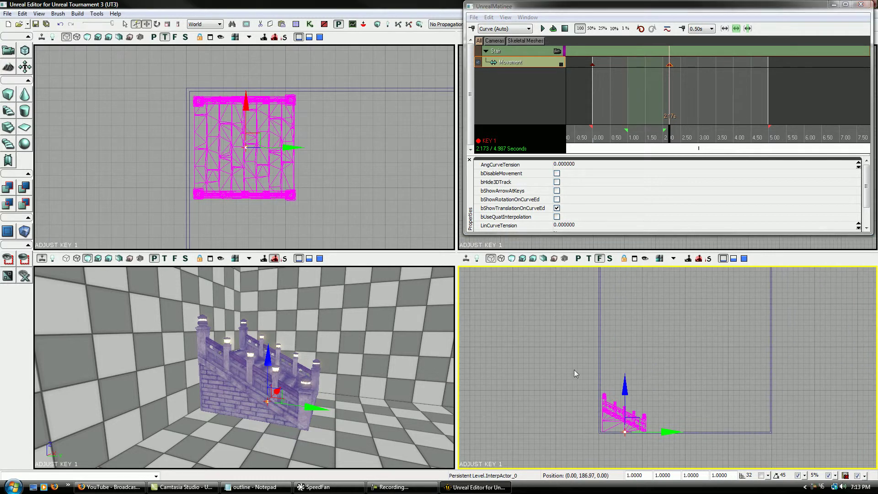
pyautogui.moveTo(638, 420); pyautogui.dragTo(685, 372)
pyautogui.moveTo(293, 196)
pyautogui.mouseDown()
pyautogui.moveTo(333, 178)
pyautogui.moveTo(299, 185)
pyautogui.moveTo(281, 206)
pyautogui.mouseUp()
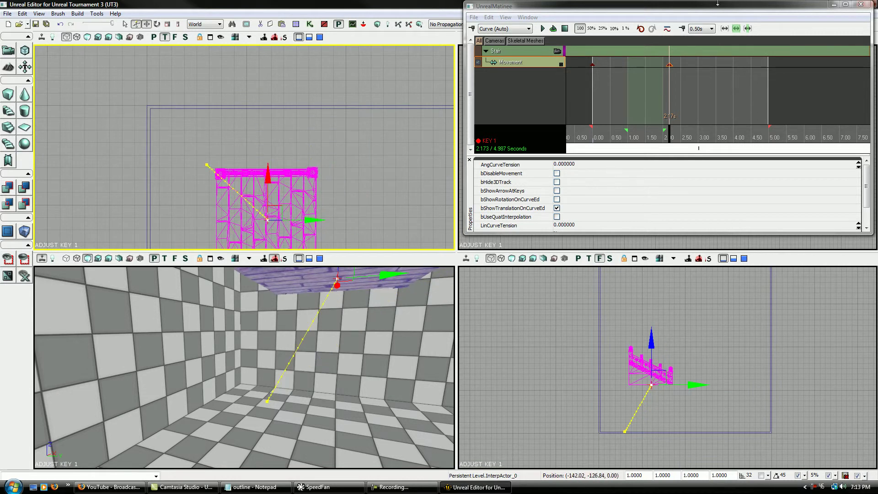
# - Enlarge the Matinee window and scrub between the keys at 0 and 2.17 seconds to check the staircase's motion
pyautogui.moveTo(839, 235); pyautogui.dragTo(839, 461)
pyautogui.click(672, 367)
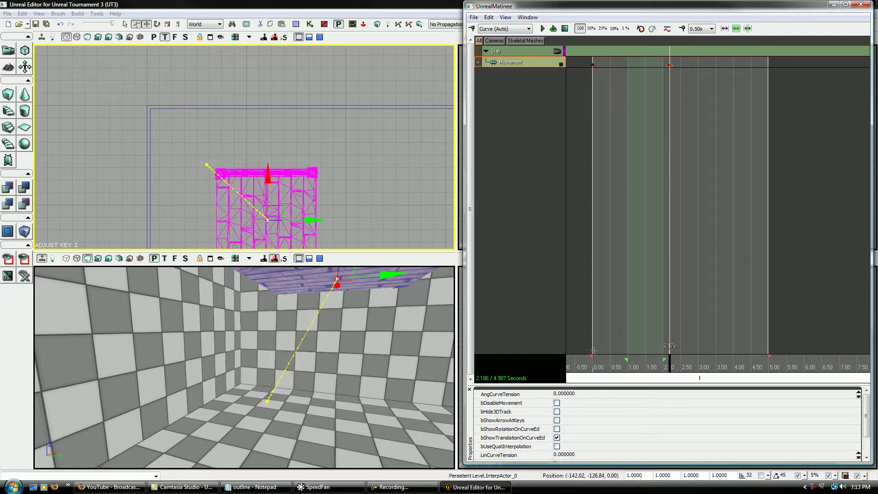
pyautogui.moveTo(674, 368); pyautogui.dragTo(592, 369)
pyautogui.click(593, 65)
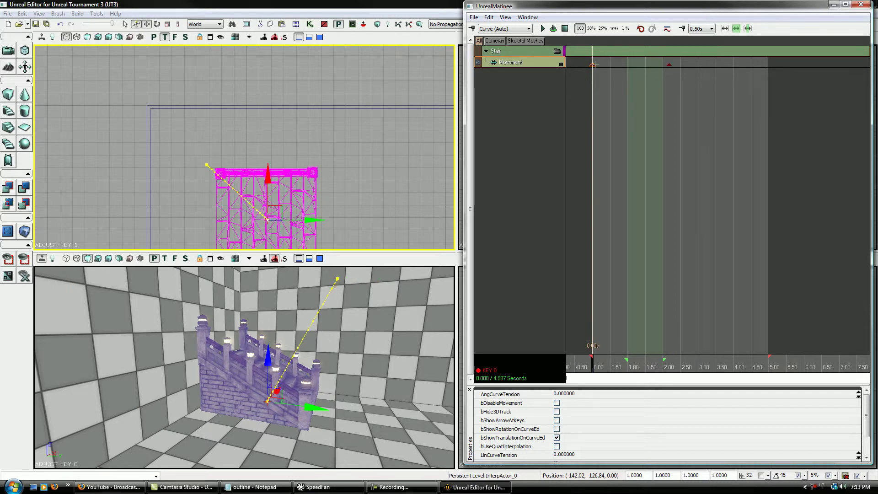
pyautogui.click(668, 65)
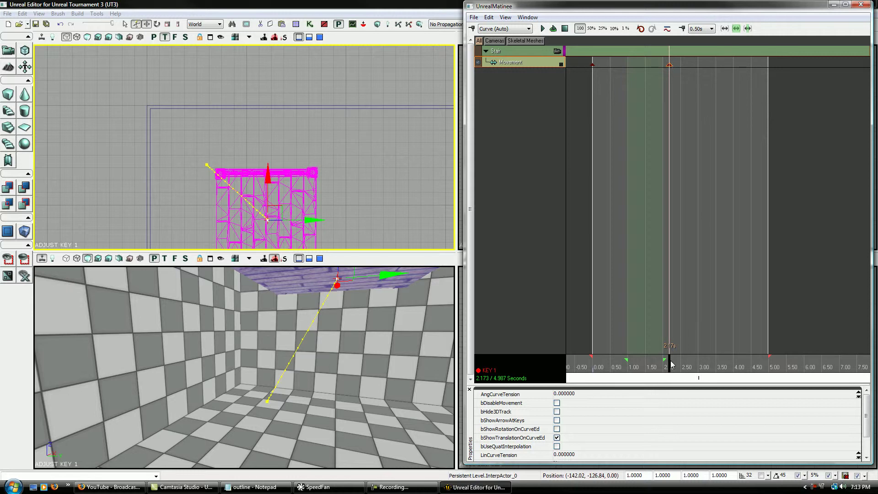
pyautogui.moveTo(669, 370); pyautogui.dragTo(627, 369)
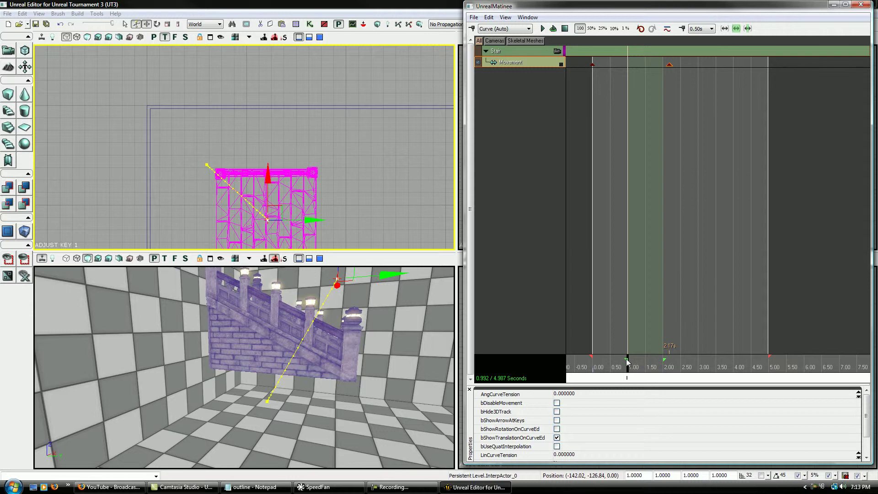
pyautogui.moveTo(626, 362); pyautogui.dragTo(634, 369)
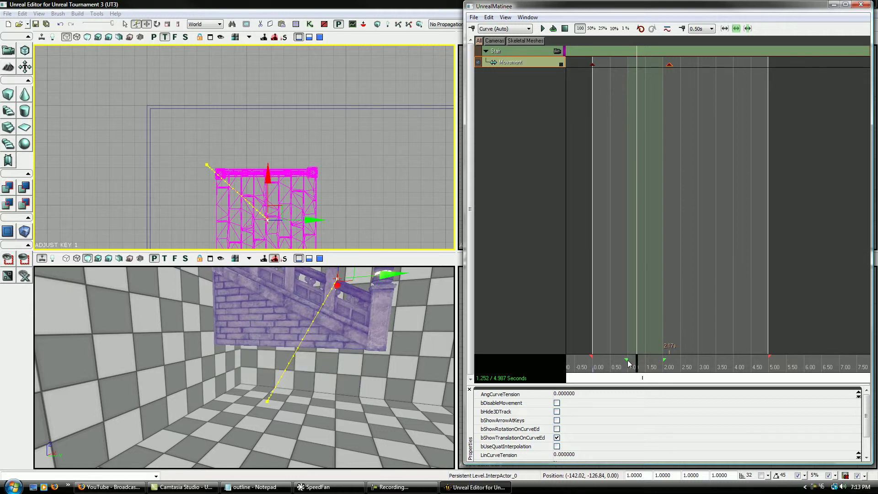
# - Preview looped playback and stretch the loop section from 0 seconds to the end of the sequence
pyautogui.click(553, 29)
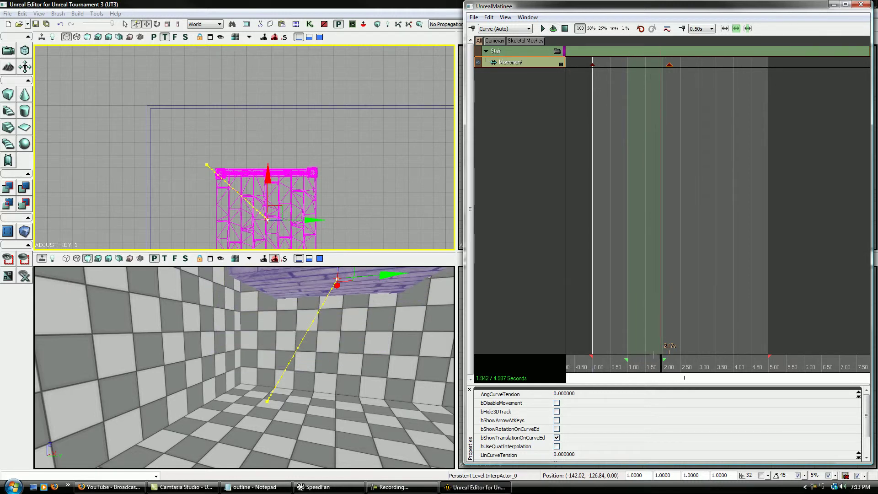
pyautogui.moveTo(657, 318)
pyautogui.mouseDown()
pyautogui.moveTo(660, 329)
pyautogui.moveTo(631, 343)
pyautogui.moveTo(651, 356)
pyautogui.moveTo(591, 363)
pyautogui.mouseUp()
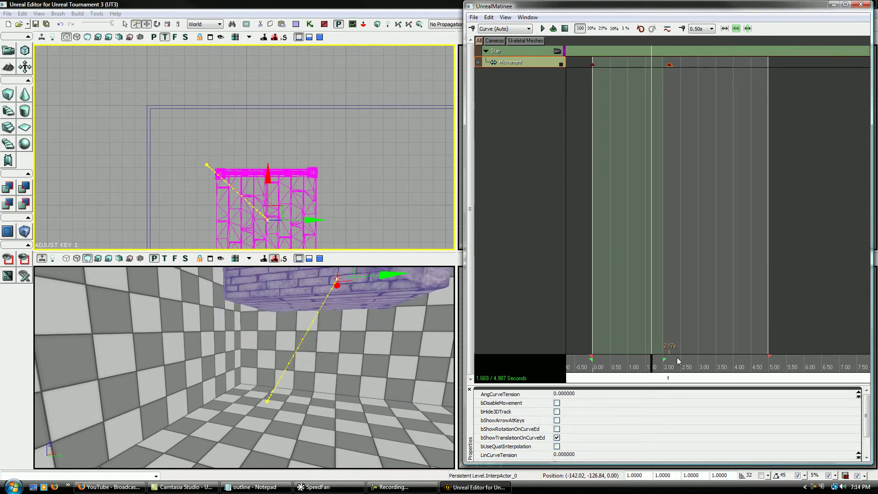
pyautogui.moveTo(665, 361); pyautogui.dragTo(685, 361)
pyautogui.click(553, 29)
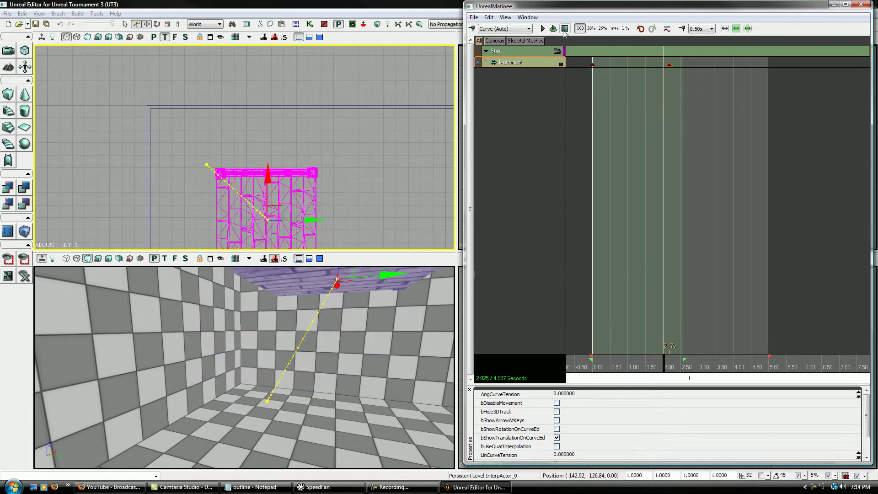
pyautogui.moveTo(685, 359); pyautogui.dragTo(788, 362)
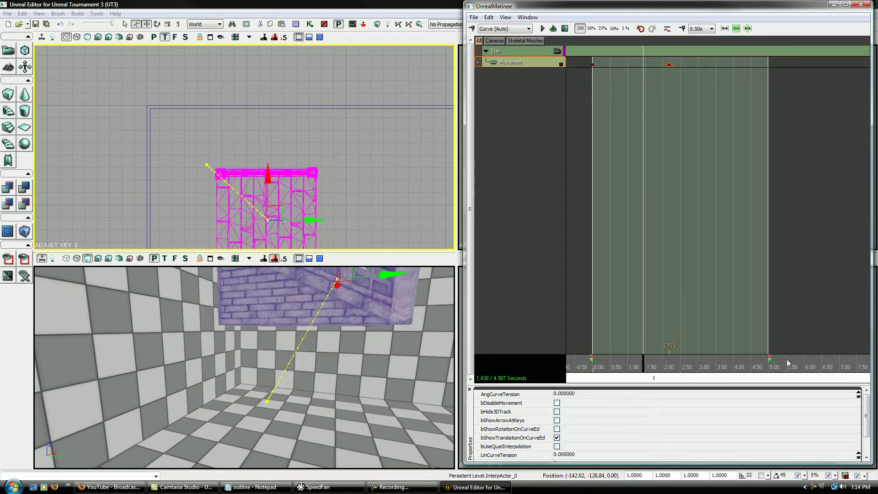
# - Play the staircase animation from about 0.6 seconds and stop it
pyautogui.click(670, 363)
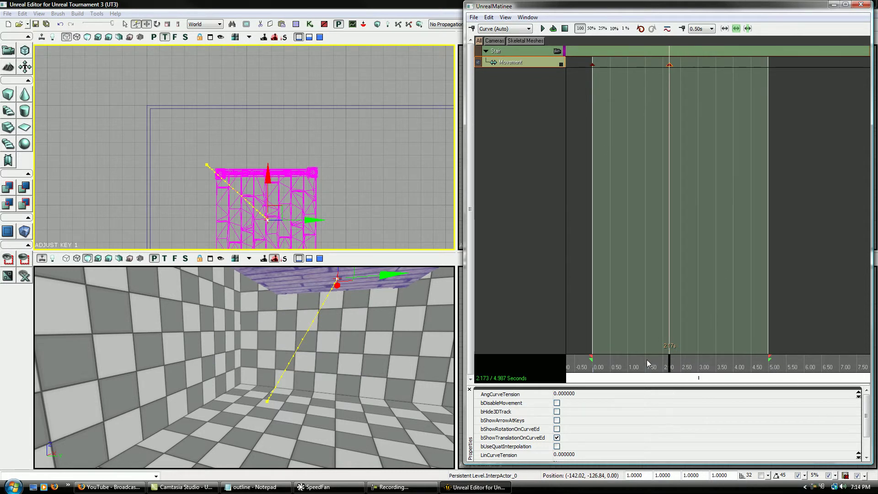
pyautogui.click(612, 364)
pyautogui.click(545, 28)
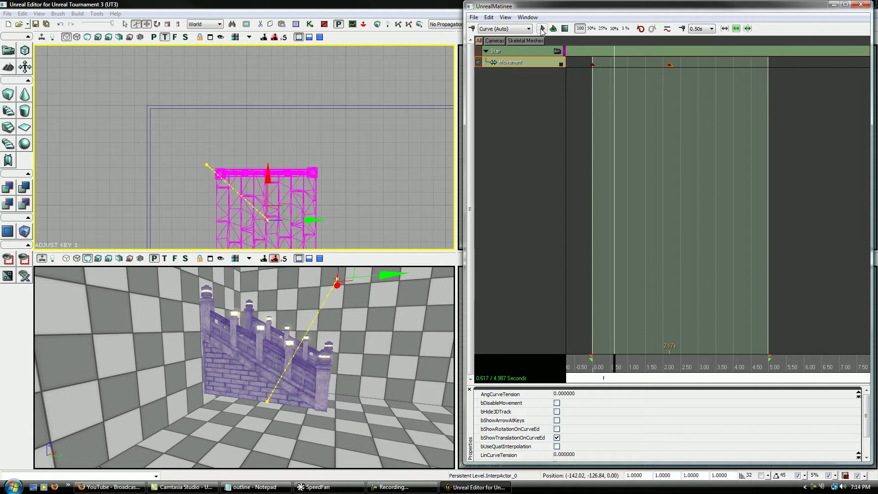
pyautogui.click(566, 29)
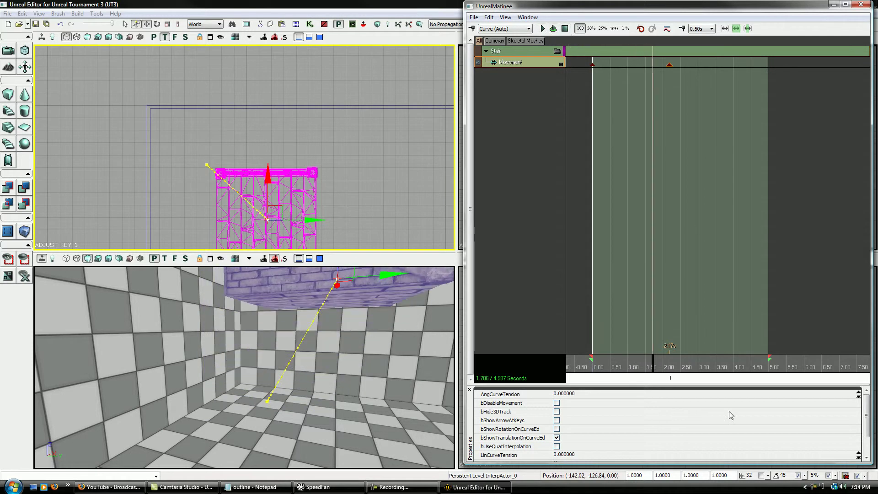
# - Add a Movement key at about 3.77 seconds and shift the staircase diagonally in the top view to bend its path
pyautogui.moveTo(655, 362); pyautogui.dragTo(732, 363)
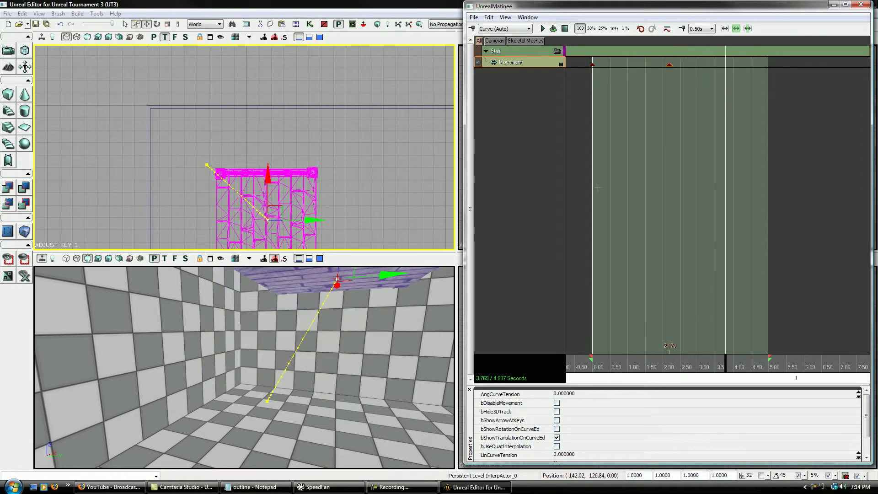
pyautogui.press('Return')
pyautogui.moveTo(338, 235); pyautogui.dragTo(320, 137)
pyautogui.scroll(-2, 320, 137)
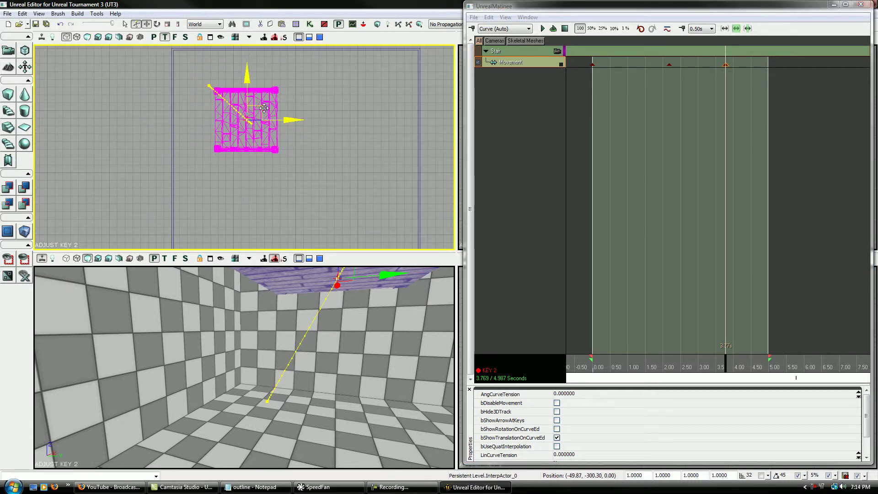
pyautogui.moveTo(263, 155)
pyautogui.mouseDown()
pyautogui.moveTo(280, 124)
pyautogui.moveTo(261, 159)
pyautogui.mouseUp()
pyautogui.moveTo(258, 112); pyautogui.dragTo(225, 152)
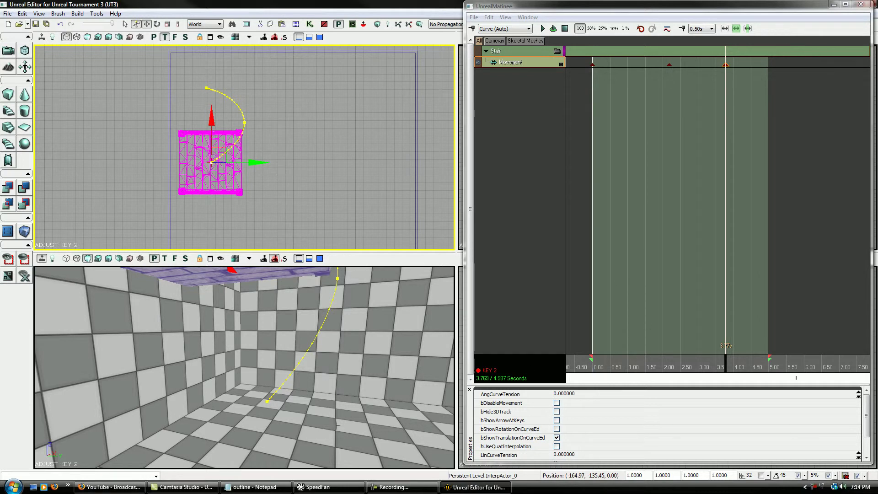
pyautogui.moveTo(336, 425); pyautogui.dragTo(338, 379, button='right')
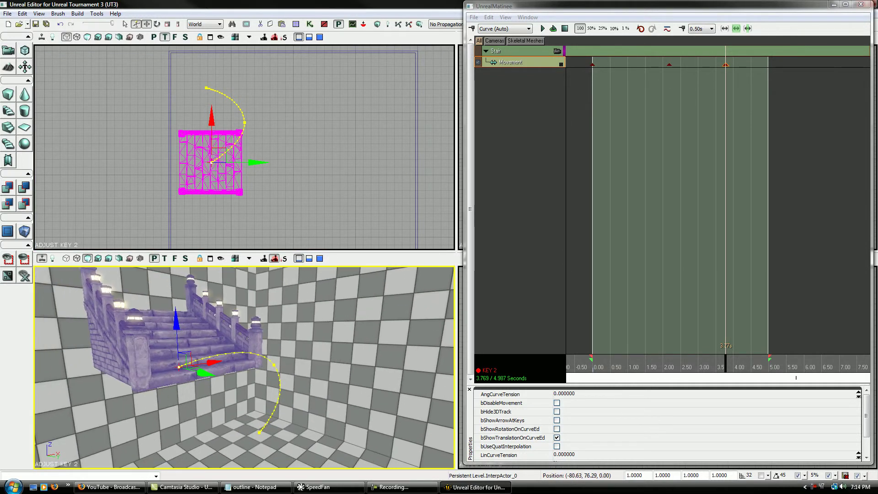
# - Scrub back to about 3.73 seconds and show Matinee's curve editor
pyautogui.moveTo(726, 368)
pyautogui.mouseDown()
pyautogui.moveTo(614, 371)
pyautogui.moveTo(734, 371)
pyautogui.moveTo(596, 373)
pyautogui.moveTo(724, 371)
pyautogui.mouseUp()
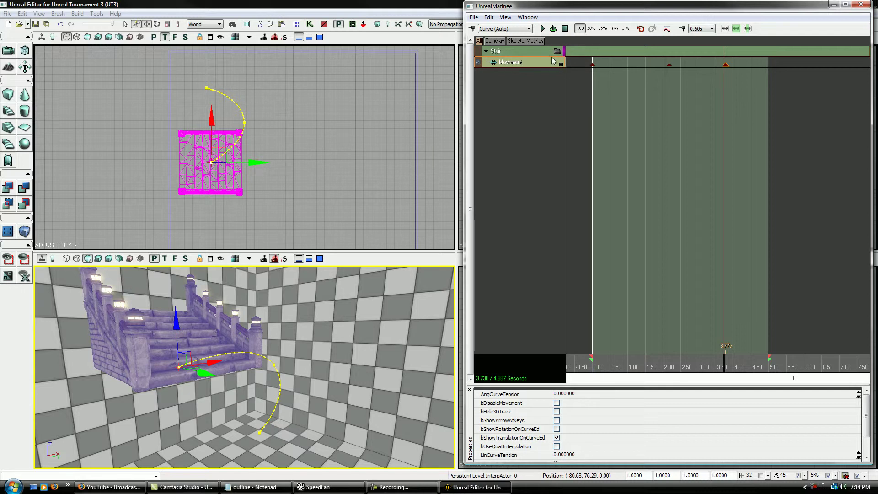
pyautogui.click(506, 17)
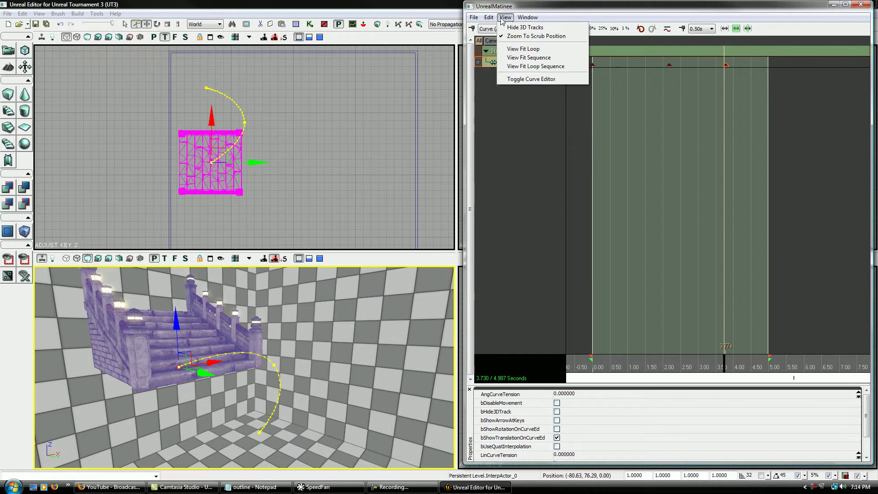
pyautogui.click(536, 80)
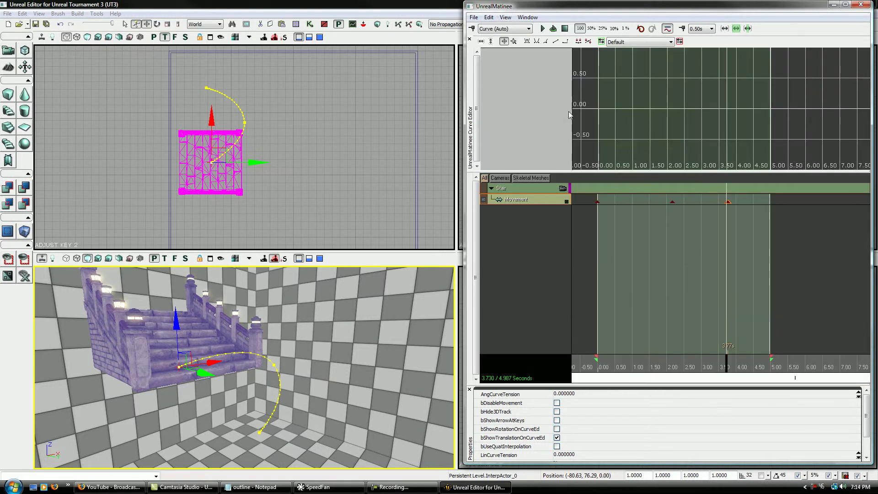
pyautogui.scroll(-4, 704, 147)
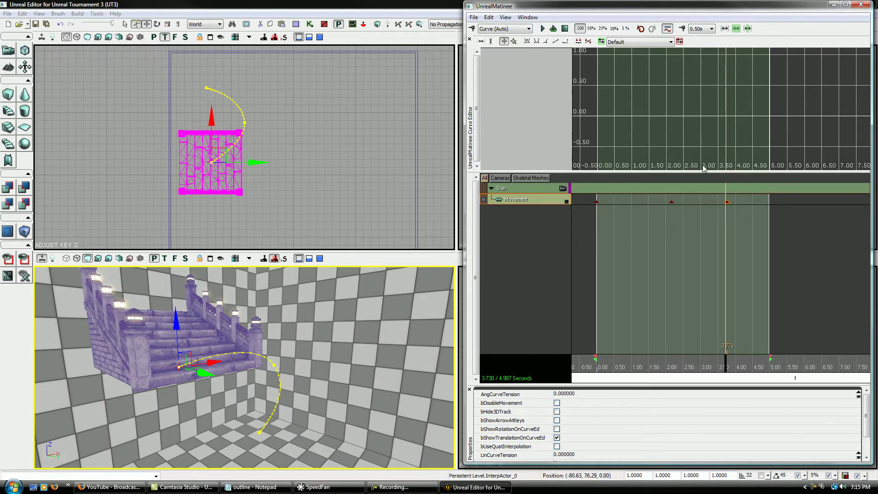
# - Show the staircase's Movement track curves in the curve editor
pyautogui.scroll(-1, 706, 138)
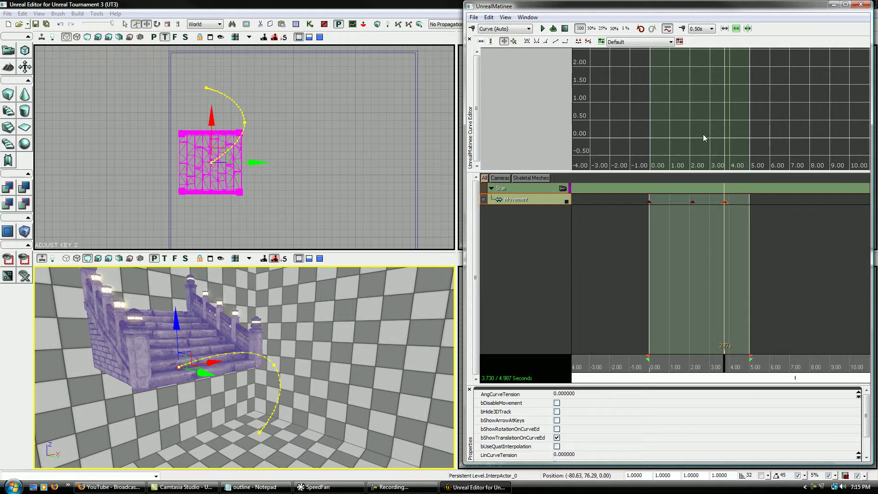
pyautogui.scroll(-5, 706, 127)
pyautogui.scroll(4, 707, 112)
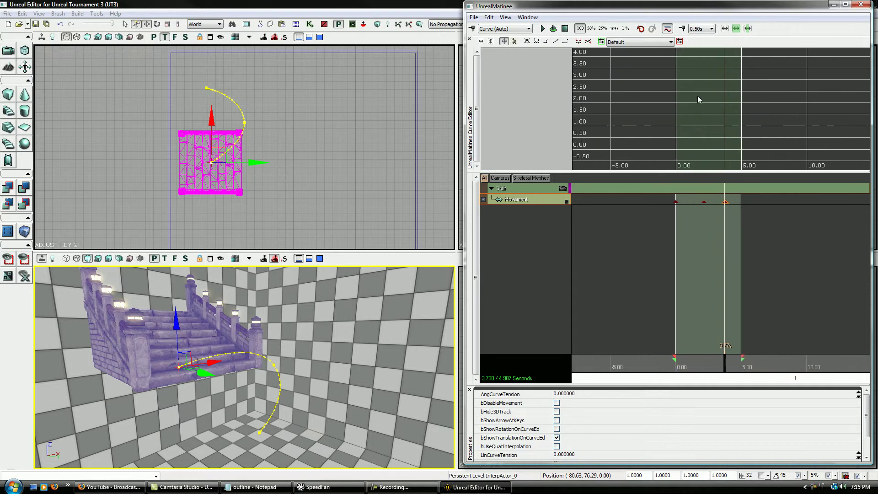
pyautogui.click(567, 201)
pyautogui.moveTo(688, 127); pyautogui.dragTo(700, 168)
pyautogui.scroll(-2, 691, 97)
pyautogui.scroll(-2, 703, 100)
pyautogui.moveTo(705, 108); pyautogui.dragTo(715, 171)
pyautogui.scroll(-2, 698, 105)
# - Jump to the Movement key at about 2.17 seconds and examine its points in the curve editor
pyautogui.click(702, 202)
pyautogui.moveTo(721, 93); pyautogui.dragTo(719, 140)
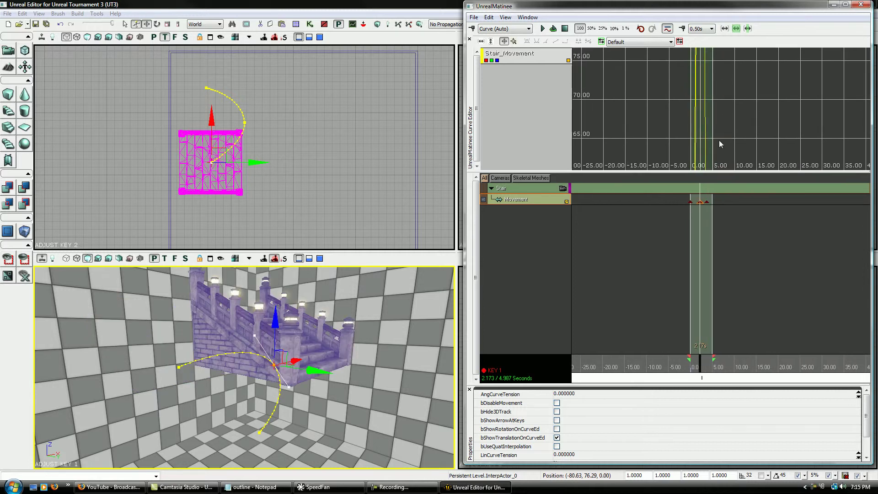
pyautogui.scroll(-4, 720, 137)
pyautogui.scroll(-3, 723, 89)
pyautogui.moveTo(725, 90); pyautogui.dragTo(730, 121)
pyautogui.scroll(5, 731, 120)
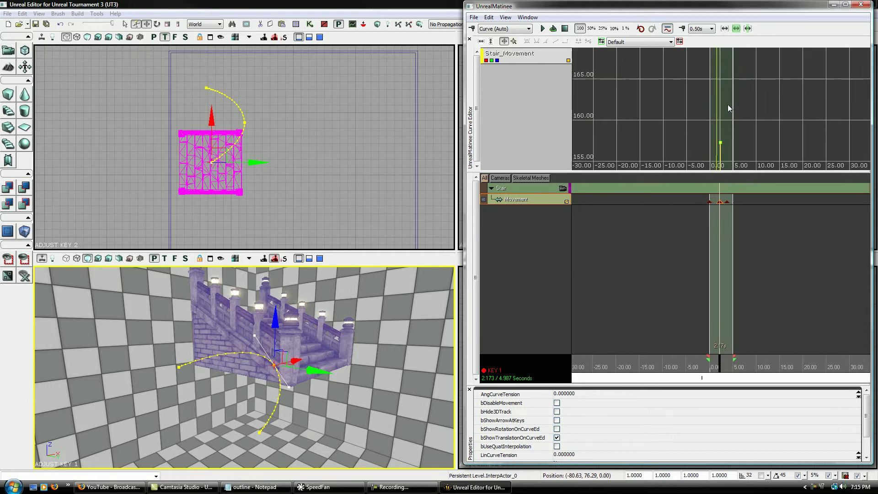
# - Toggle the red, green and blue curves of Stair_Movement off and back on
pyautogui.click(492, 61)
pyautogui.click(497, 61)
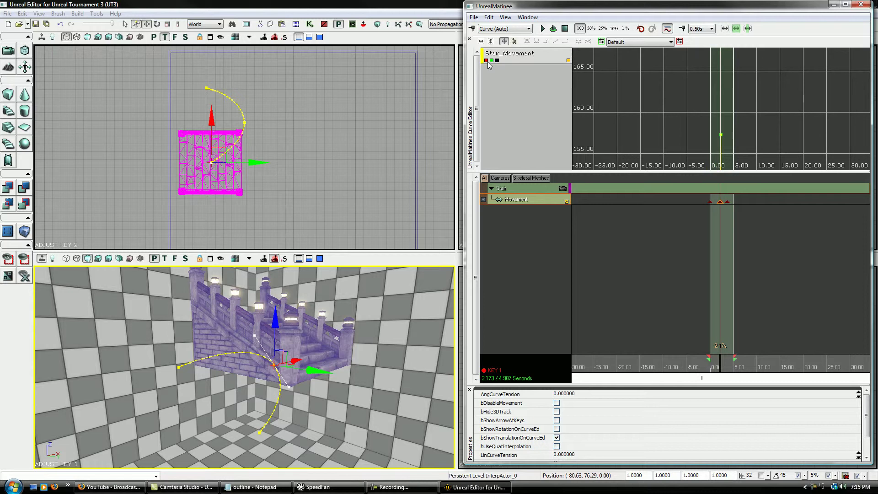
pyautogui.click(497, 60)
pyautogui.click(497, 61)
pyautogui.click(497, 61)
pyautogui.click(485, 60)
# - Examine the staircase and its path in the perspective view and the full range of its movement curves
pyautogui.moveTo(348, 429); pyautogui.dragTo(264, 391)
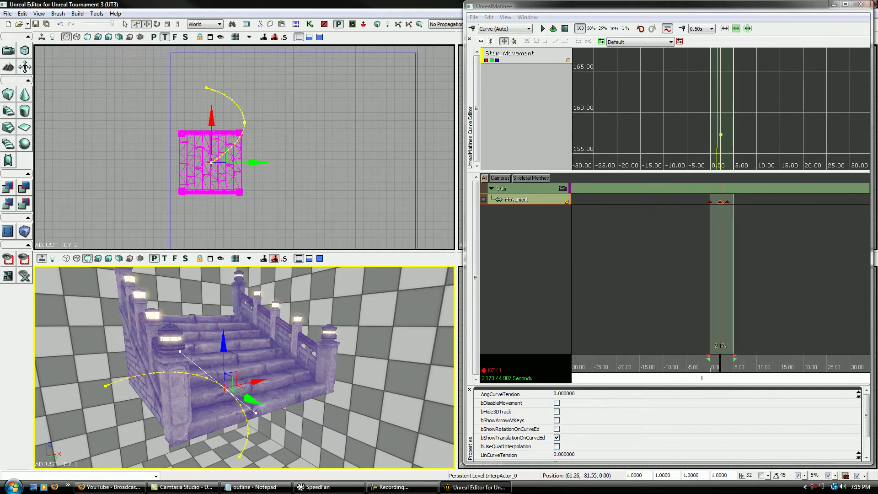
pyautogui.moveTo(140, 438); pyautogui.dragTo(155, 466)
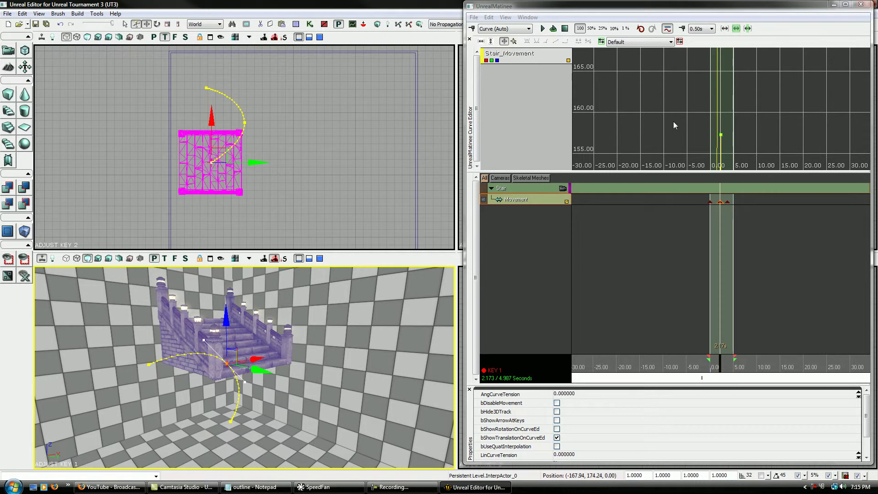
pyautogui.moveTo(690, 134); pyautogui.dragTo(690, 167)
pyautogui.scroll(-3, 699, 131)
pyautogui.moveTo(696, 103); pyautogui.dragTo(665, 92)
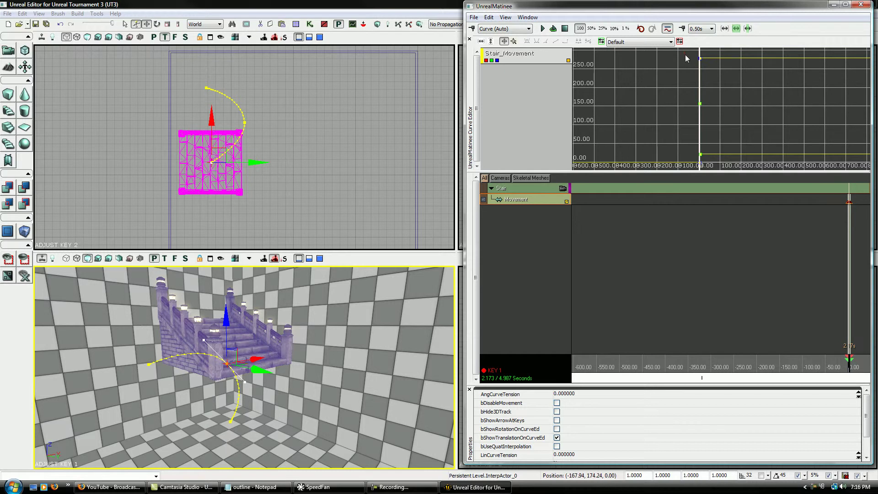
# - Box-select points on the Stair_Movement curves and try flattening their tangents
pyautogui.keyDown('ctrl'); pyautogui.keyDown('alt'); pyautogui.moveTo(722, 169); pyautogui.dragTo(721, 166); pyautogui.keyUp('alt'); pyautogui.keyUp('ctrl')
pyautogui.moveTo(731, 117); pyautogui.dragTo(736, 134)
pyautogui.scroll(6, 695, 125)
pyautogui.moveTo(693, 98); pyautogui.dragTo(723, 169)
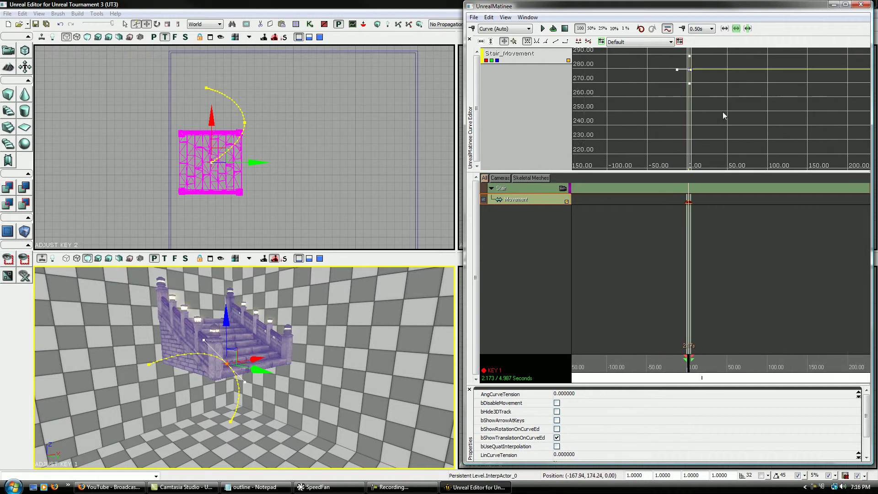
pyautogui.scroll(2, 722, 112)
pyautogui.moveTo(678, 86); pyautogui.dragTo(696, 156)
pyautogui.scroll(3, 696, 149)
pyautogui.scroll(2, 693, 147)
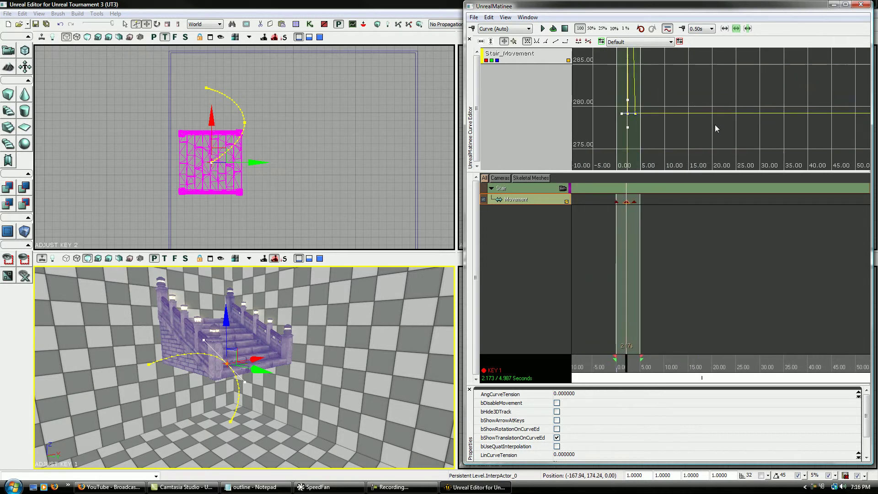
pyautogui.moveTo(714, 124); pyautogui.dragTo(746, 102)
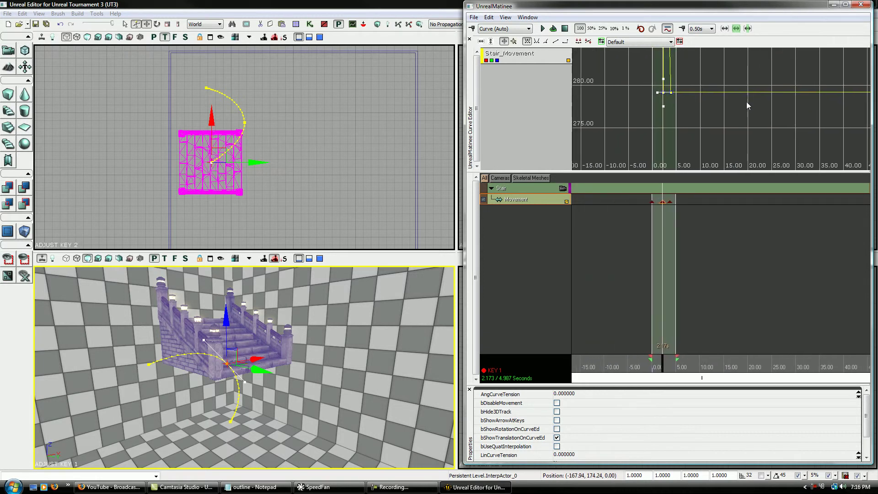
pyautogui.click(578, 43)
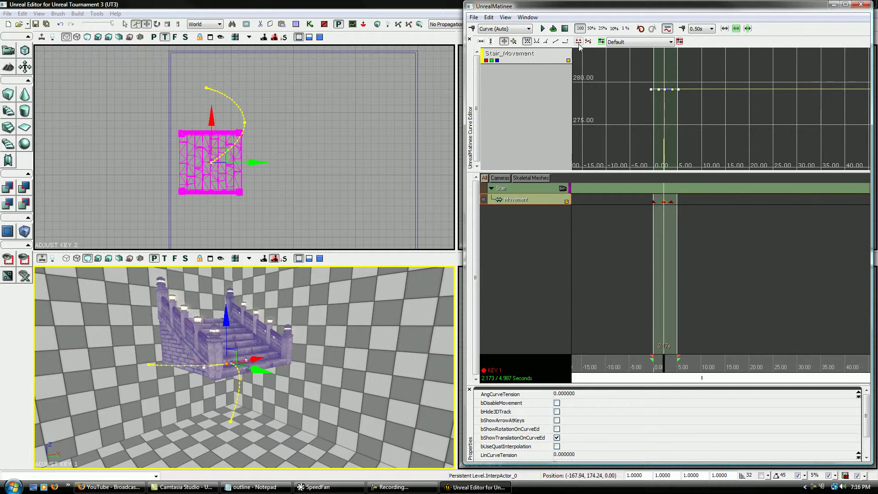
pyautogui.click(386, 212)
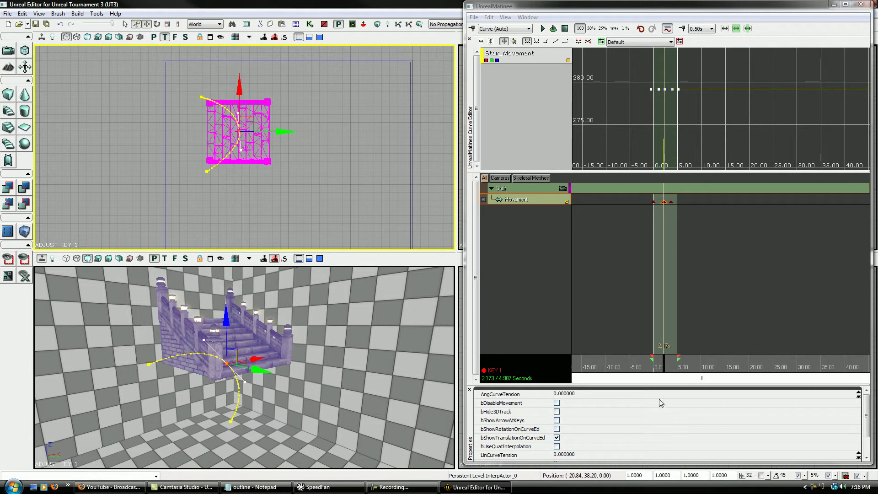
# - Scrub the staircase animation to about 0.55 seconds and back to 0 seconds
pyautogui.moveTo(661, 367); pyautogui.dragTo(708, 379)
pyautogui.scroll(7, 684, 328)
pyautogui.scroll(10, 684, 329)
pyautogui.scroll(-3, 709, 336)
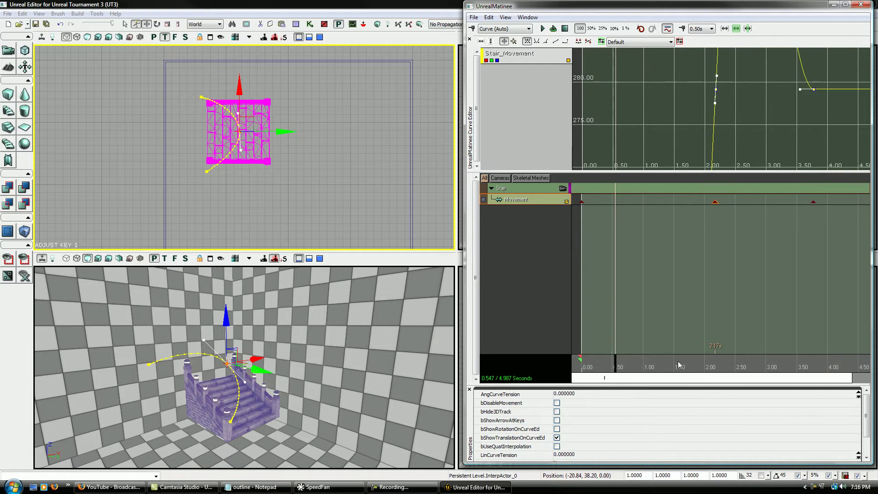
pyautogui.moveTo(615, 373)
pyautogui.mouseDown()
pyautogui.moveTo(594, 371)
pyautogui.moveTo(806, 361)
pyautogui.moveTo(622, 376)
pyautogui.mouseUp()
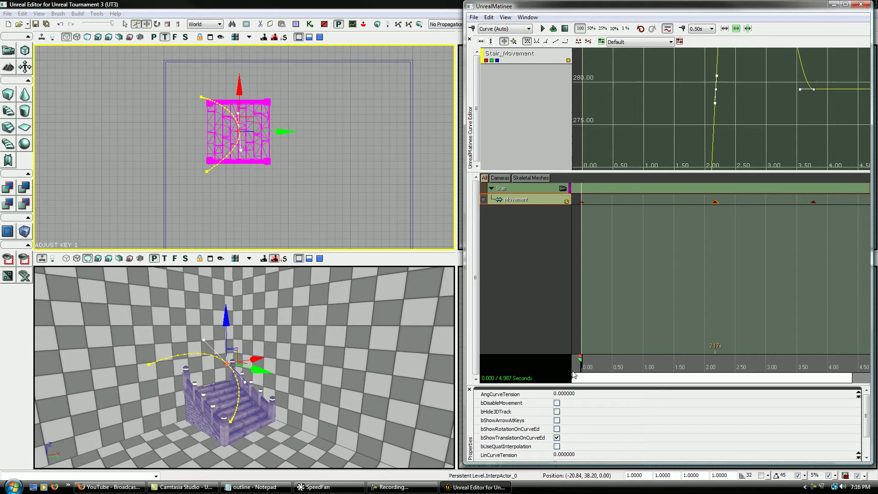
# - Try bending the curve with the tangent handle of the key at about 3.77 seconds, previewing the motion up to about 1.9 seconds
pyautogui.moveTo(748, 133); pyautogui.dragTo(659, 169)
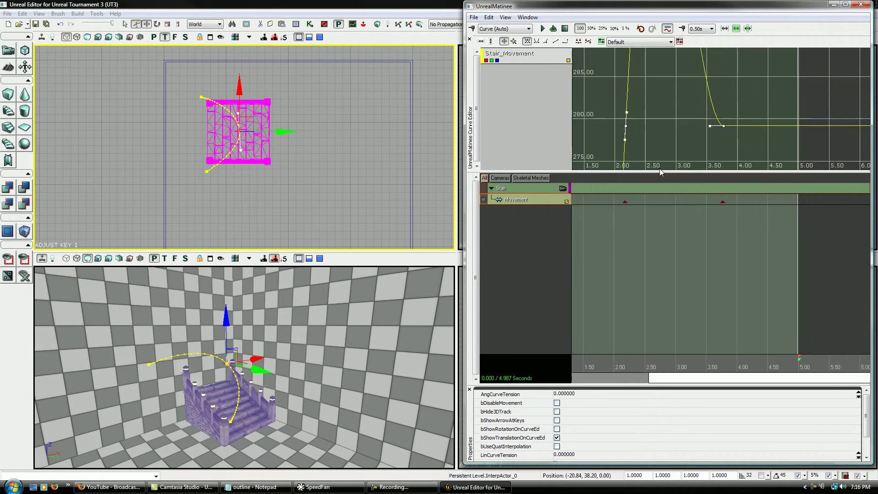
pyautogui.click(723, 135)
pyautogui.click(724, 127)
pyautogui.moveTo(709, 126); pyautogui.dragTo(733, 168)
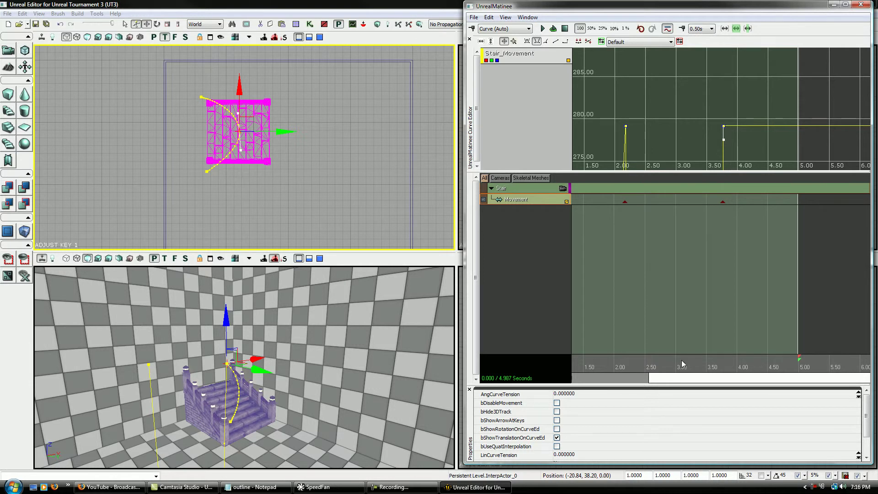
pyautogui.moveTo(681, 364); pyautogui.dragTo(605, 363)
pyautogui.moveTo(723, 130)
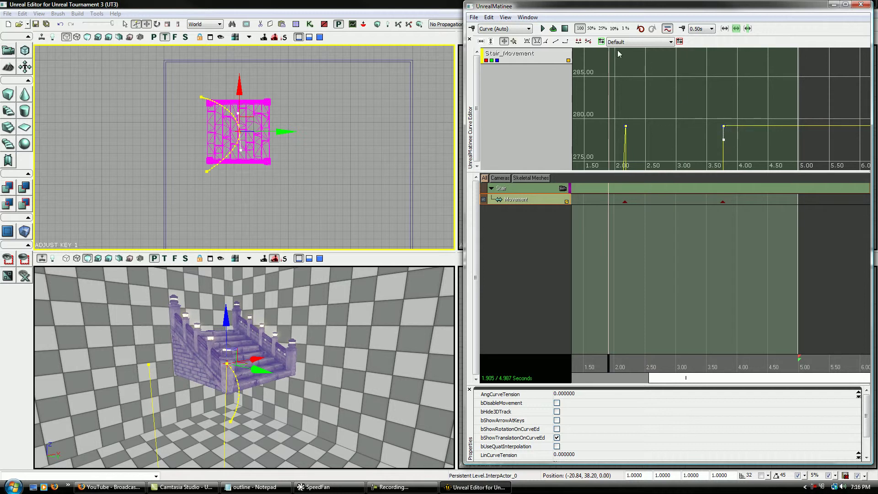
# - Restore the smooth tangents of the bent movement curve and deselect its points
pyautogui.click(579, 41)
pyautogui.click(692, 149)
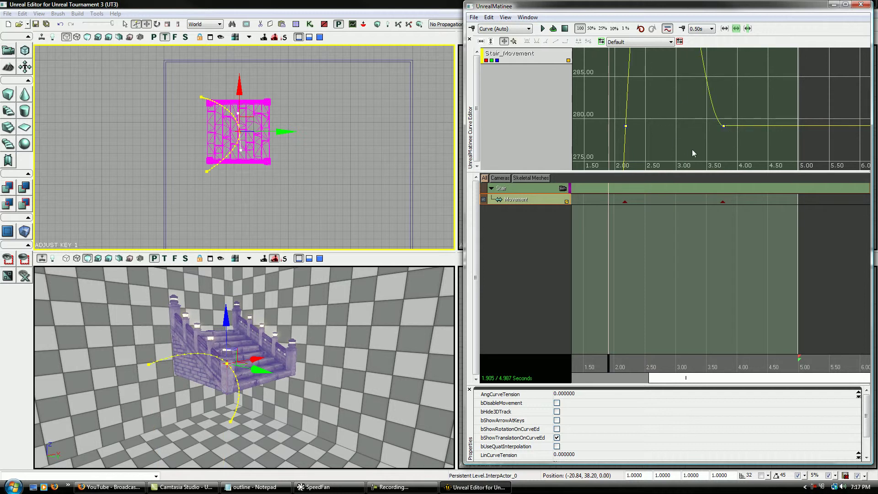
pyautogui.moveTo(725, 129)
# - Try to delete all keys on the Movement track at once
pyautogui.moveTo(706, 225); pyautogui.dragTo(785, 229)
pyautogui.scroll(-2, 785, 230)
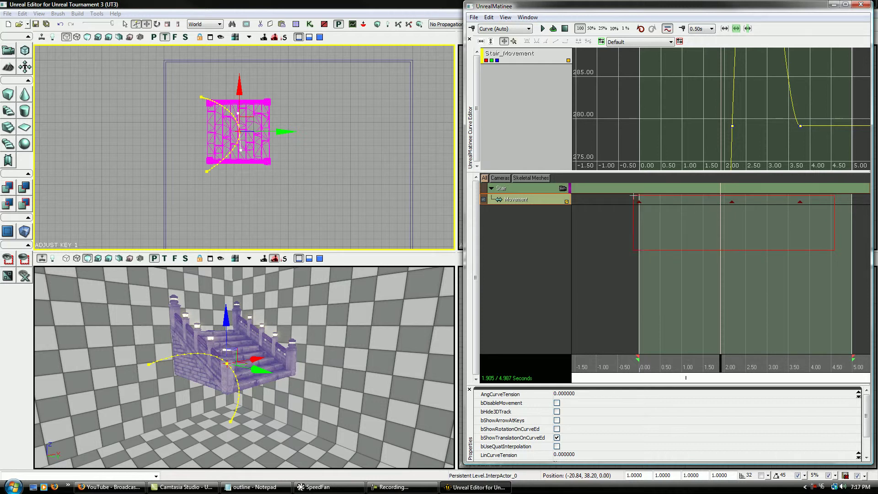
pyautogui.keyDown('ctrl'); pyautogui.keyDown('alt'); pyautogui.moveTo(633, 196); pyautogui.dragTo(633, 196); pyautogui.keyUp('alt'); pyautogui.keyUp('ctrl')
pyautogui.press('Delete')
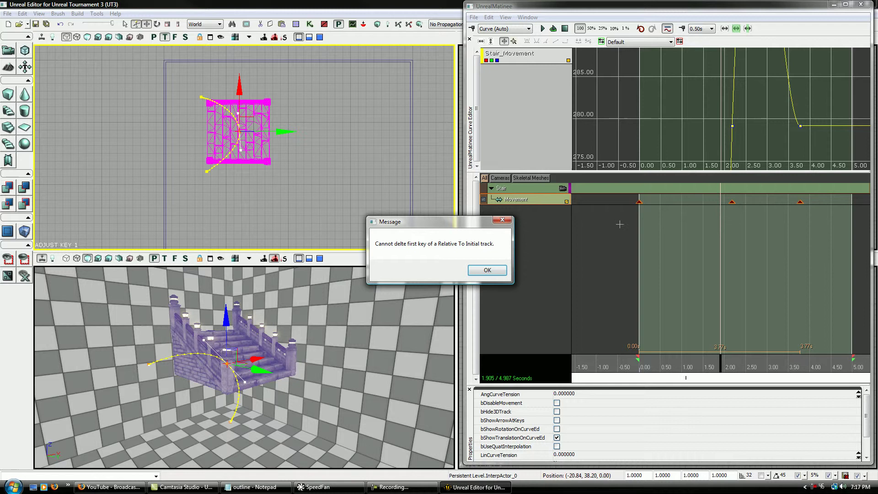
pyautogui.click(497, 272)
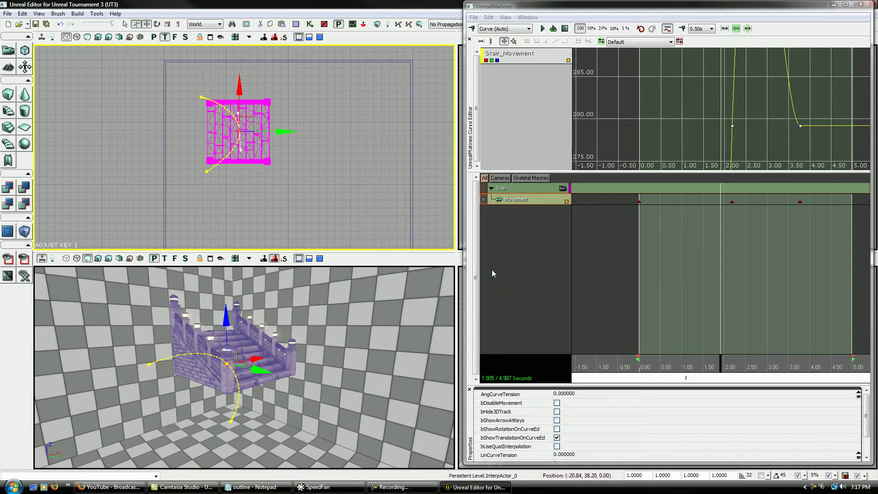
# - Delete the Movement keys at about 2.17 and 3.77 seconds, keeping the first key
pyautogui.click(639, 201)
pyautogui.click(727, 200)
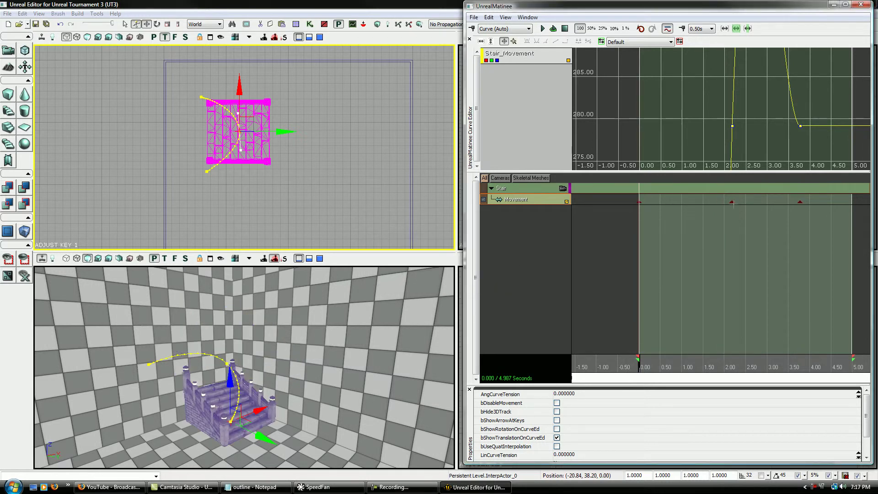
pyautogui.click(732, 202)
pyautogui.press('Delete')
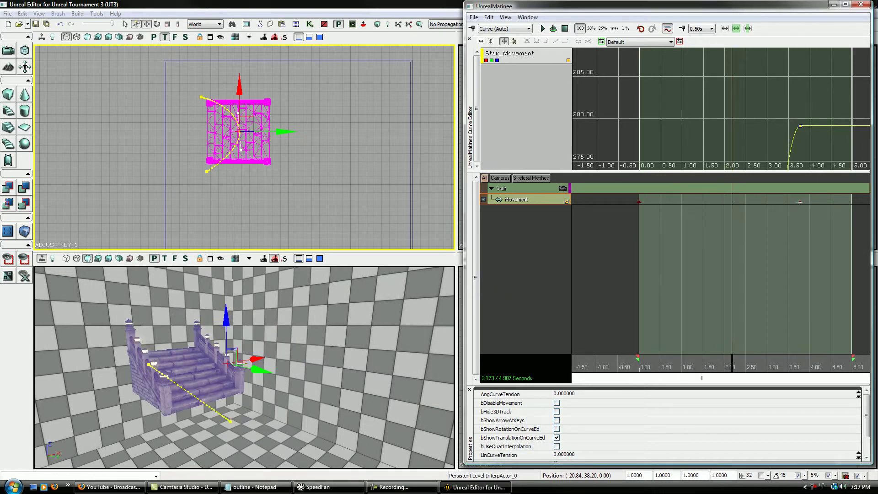
pyautogui.click(799, 202)
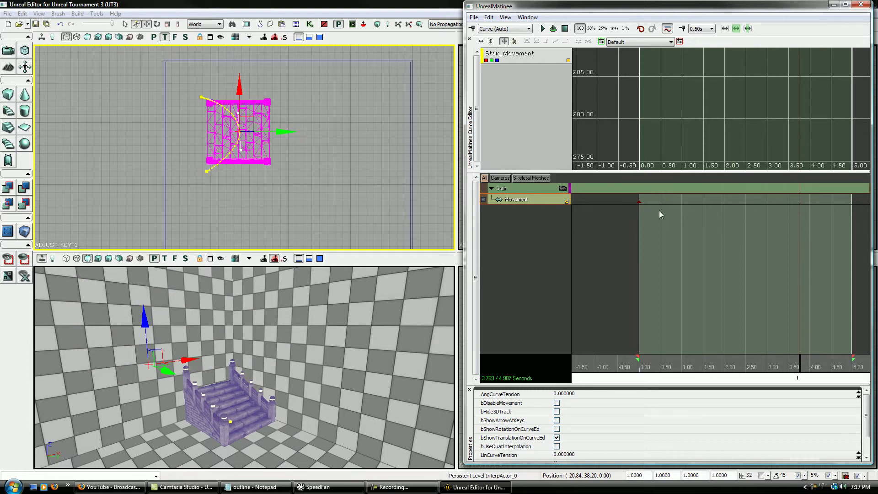
# - Set the interpolation mode for new keys to Linear and add a Movement key at about 1.49 seconds
pyautogui.click(501, 30)
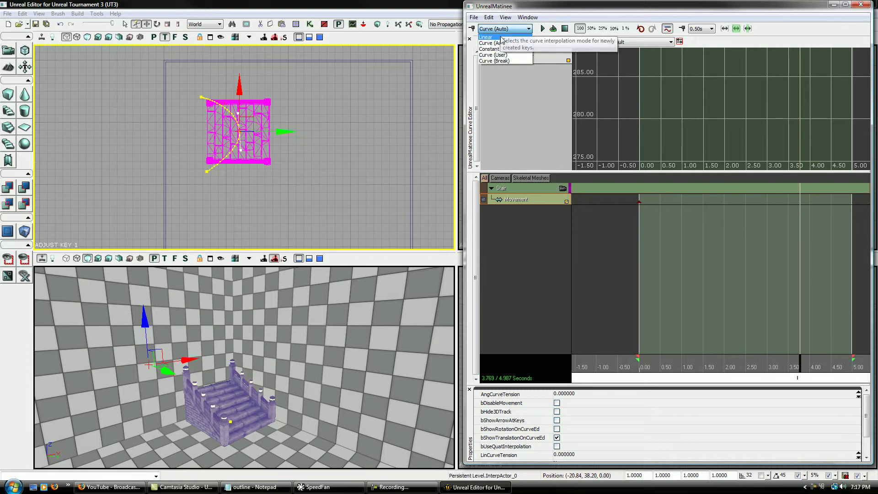
pyautogui.click(498, 37)
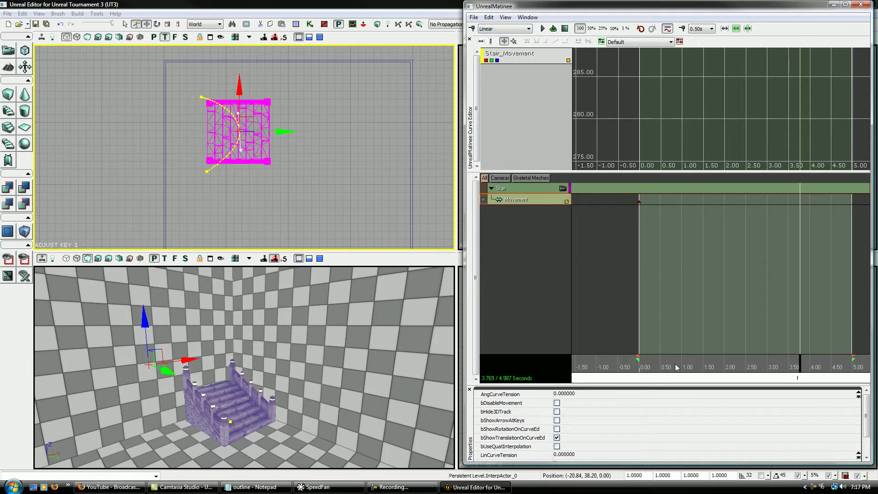
pyautogui.moveTo(706, 370); pyautogui.dragTo(702, 369)
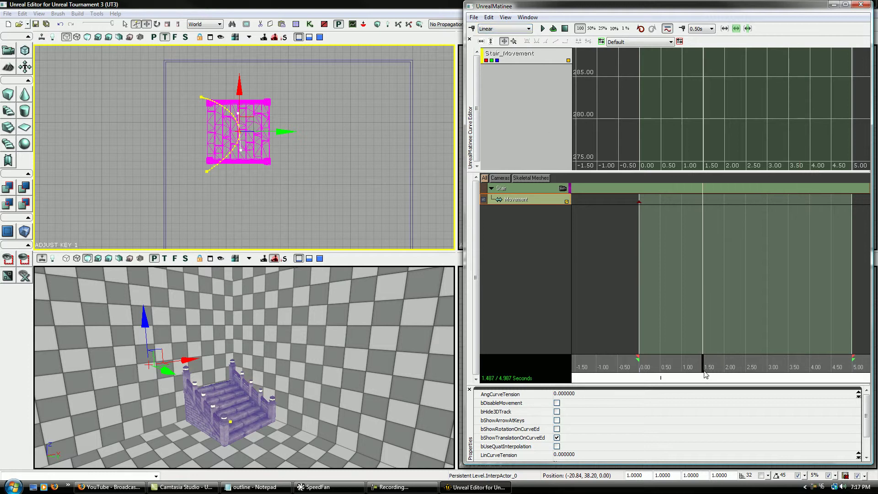
pyautogui.press('Return')
# - Move the staircase diagonally in the top view, about 417 units along negative X and 328 units along positive Y
pyautogui.moveTo(242, 199); pyautogui.dragTo(234, 197)
pyautogui.moveTo(235, 136); pyautogui.dragTo(217, 147)
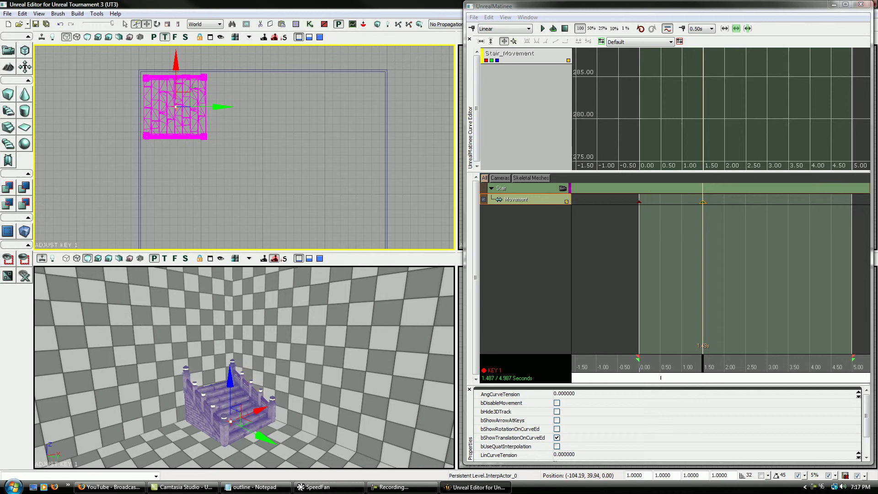
pyautogui.moveTo(191, 96); pyautogui.dragTo(270, 198)
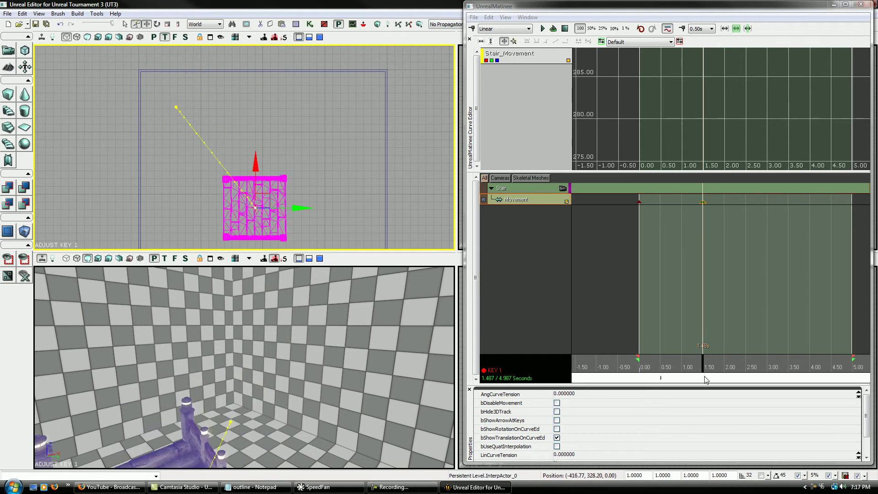
# - Add a Movement key at about 2.87 seconds and shift the staircase about 162 units along negative X and 160 along negative Y
pyautogui.moveTo(712, 368); pyautogui.dragTo(761, 367)
pyautogui.press('Return')
pyautogui.moveTo(293, 151)
pyautogui.mouseDown()
pyautogui.moveTo(295, 111)
pyautogui.moveTo(231, 192)
pyautogui.mouseUp()
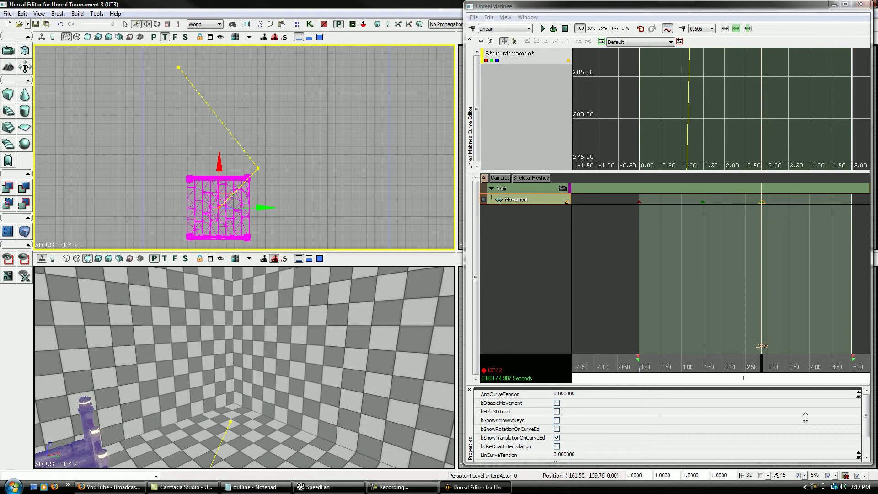
pyautogui.moveTo(340, 399); pyautogui.dragTo(299, 425, button='right')
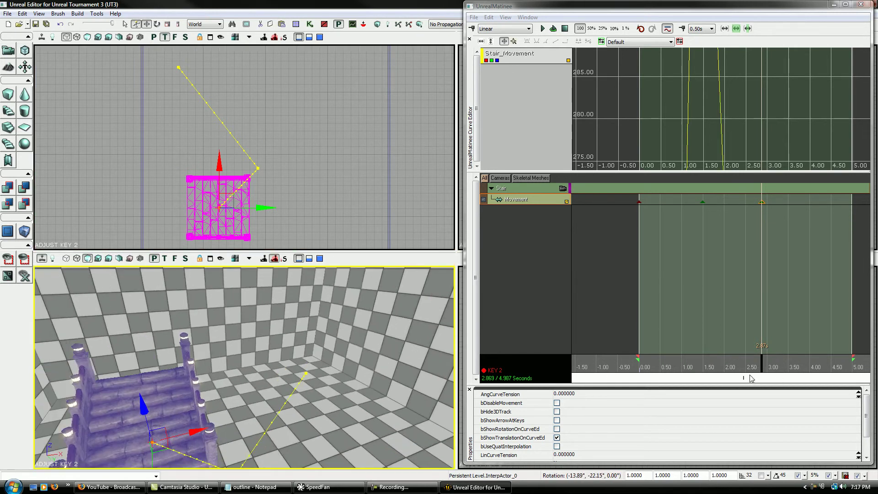
# - Scrub back to about 0.91 seconds and examine the linear curve's peak at the 1.49-second key
pyautogui.moveTo(768, 375); pyautogui.dragTo(668, 350)
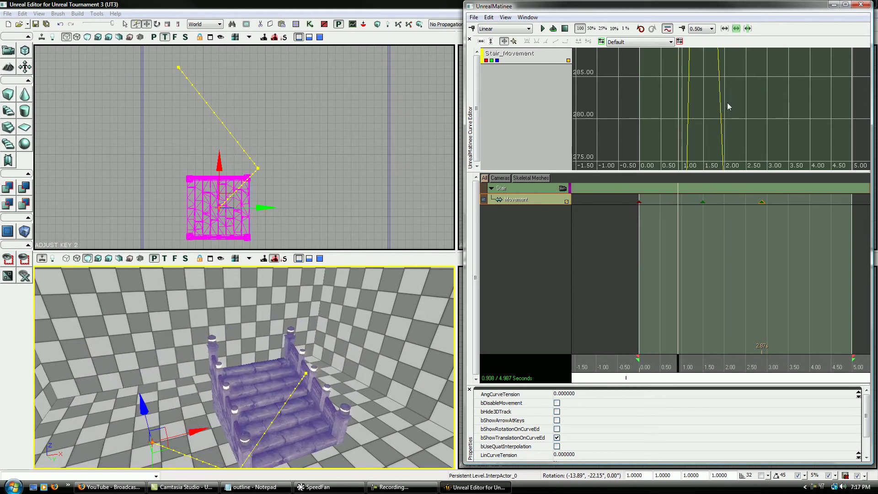
pyautogui.scroll(-5, 728, 106)
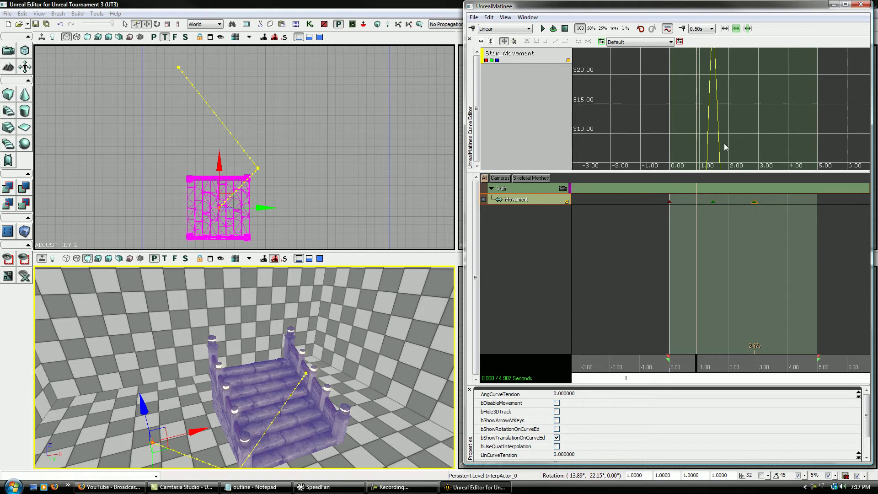
pyautogui.scroll(3, 720, 117)
pyautogui.moveTo(710, 76)
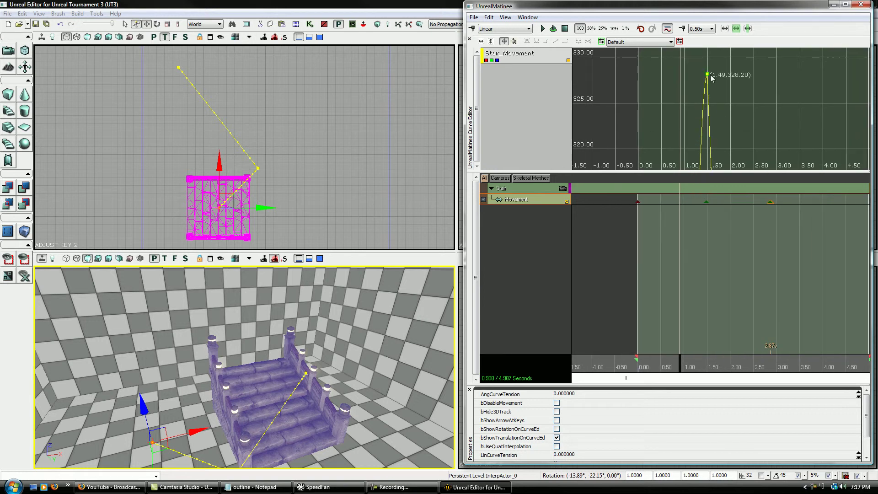
# - Select the 1.49-second key in the curve editor, pull its incoming tangent handle backward and down, and inspect the reshaped curve
pyautogui.scroll(-4, 730, 118)
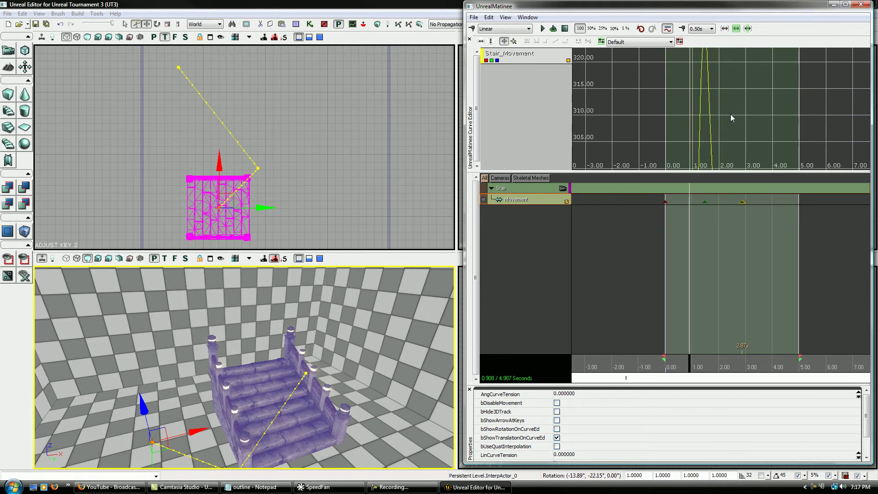
pyautogui.moveTo(714, 52); pyautogui.dragTo(719, 129)
pyautogui.click(710, 113)
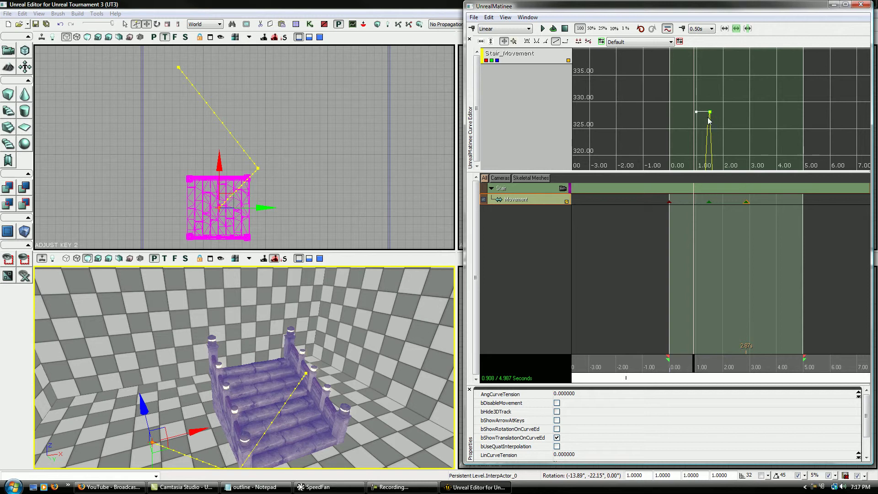
pyautogui.moveTo(696, 109); pyautogui.dragTo(670, 128)
pyautogui.moveTo(667, 78); pyautogui.dragTo(678, 138)
pyautogui.moveTo(749, 153); pyautogui.dragTo(773, 93)
pyautogui.moveTo(726, 162)
pyautogui.mouseDown()
pyautogui.moveTo(748, 69)
pyautogui.moveTo(721, 131)
pyautogui.moveTo(735, 49)
pyautogui.mouseUp()
pyautogui.moveTo(740, 135); pyautogui.dragTo(708, 154)
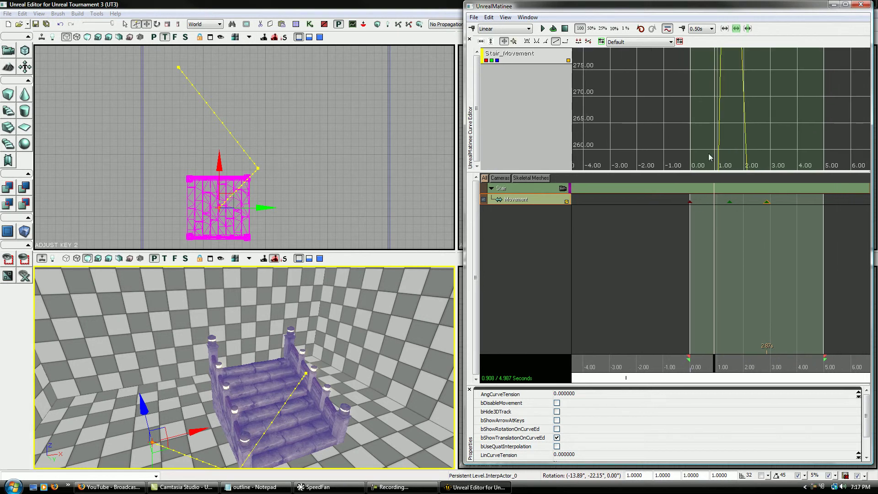
# - Select the first Movement key and set the initial interpolation mode to Curve (Auto)
pyautogui.click(690, 200)
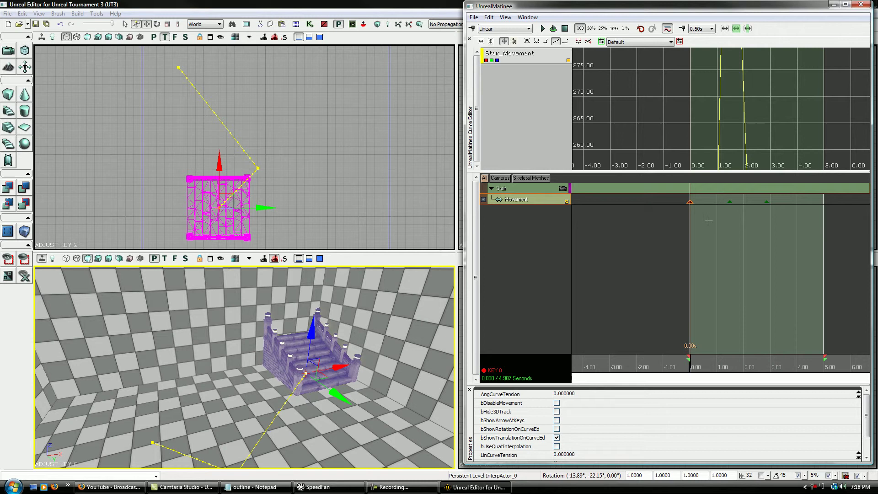
pyautogui.click(502, 28)
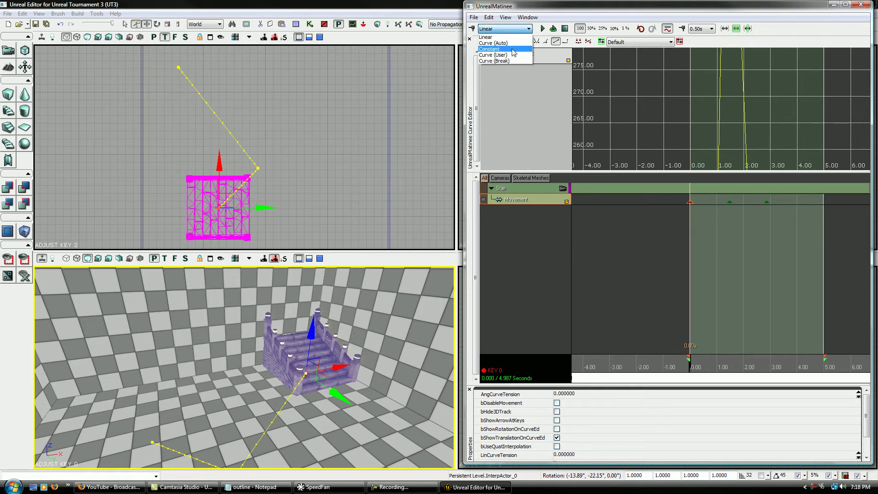
pyautogui.click(501, 36)
# - Box-select all keys in the curve editor and set their interpolation to Linear
pyautogui.scroll(-10, 725, 150)
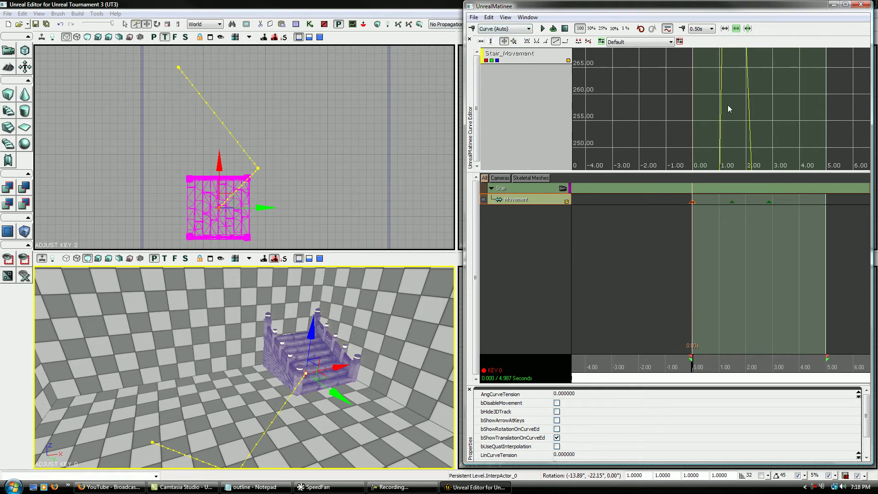
pyautogui.scroll(-8, 727, 140)
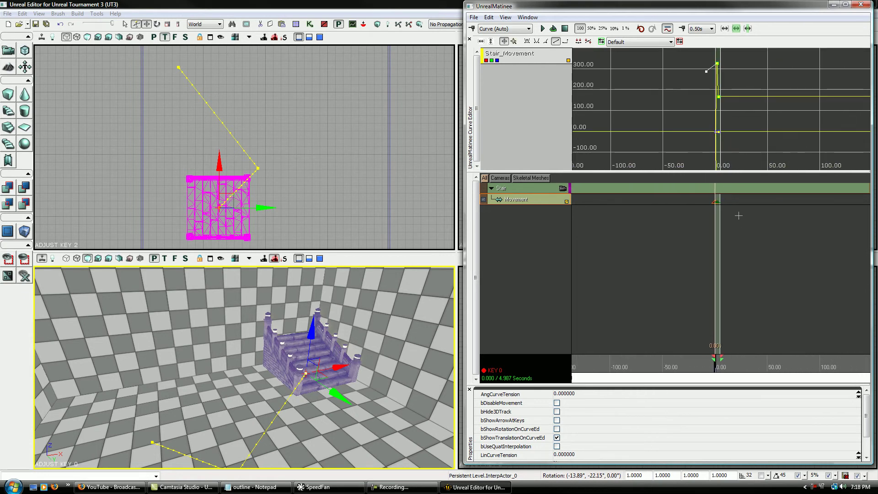
pyautogui.keyDown('ctrl'); pyautogui.keyDown('alt'); pyautogui.moveTo(741, 151); pyautogui.dragTo(686, 50); pyautogui.keyUp('alt'); pyautogui.keyUp('ctrl')
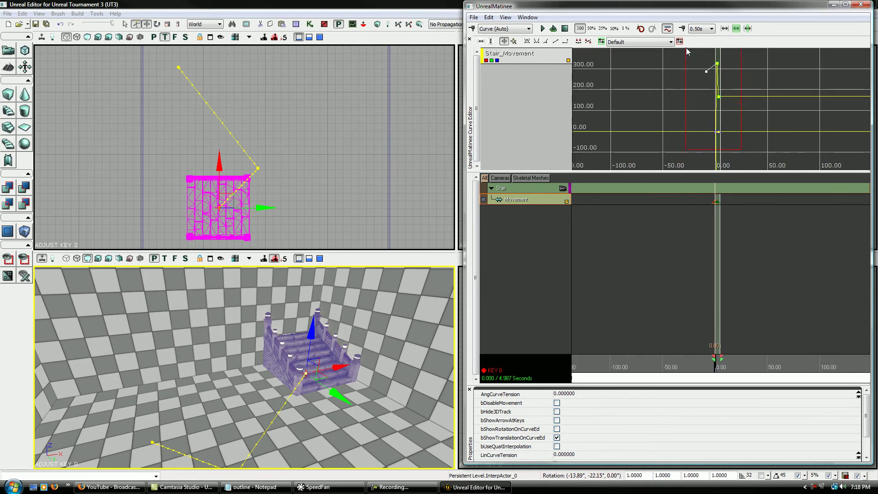
pyautogui.click(557, 43)
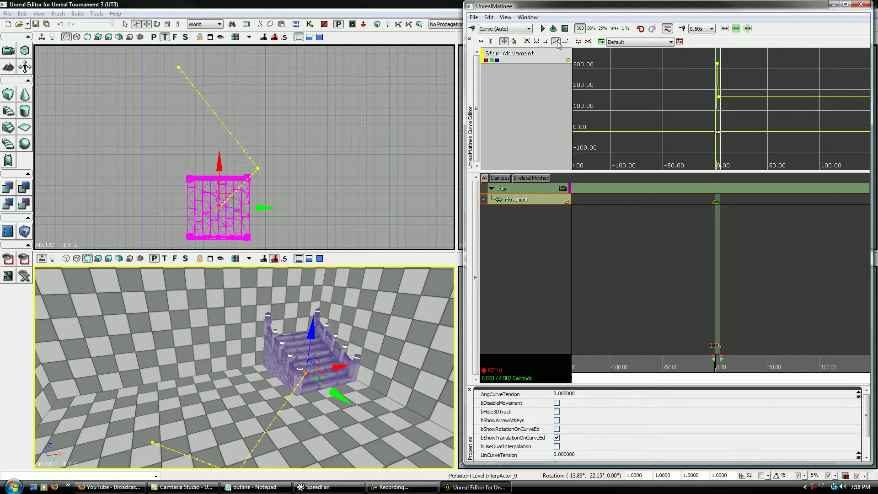
# - Examine the linear curve around its peak and scrub to about 1.75 seconds and back to 0 to preview the motion
pyautogui.scroll(10, 766, 155)
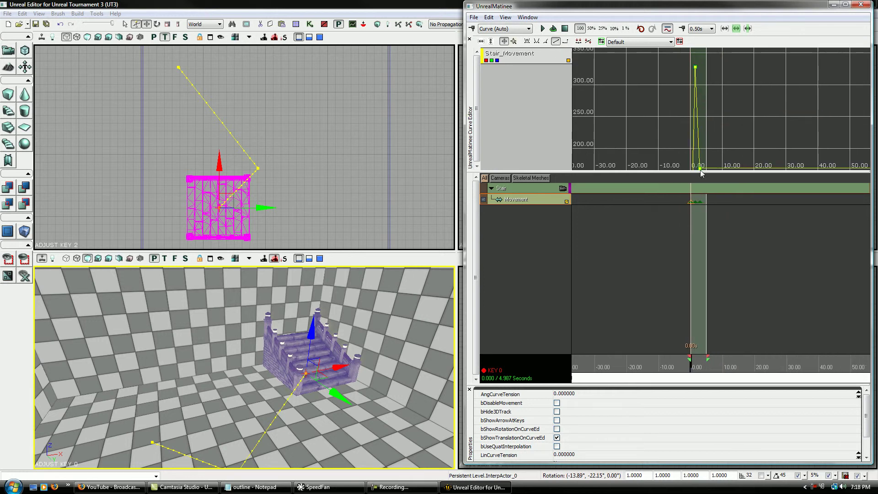
pyautogui.scroll(8, 707, 146)
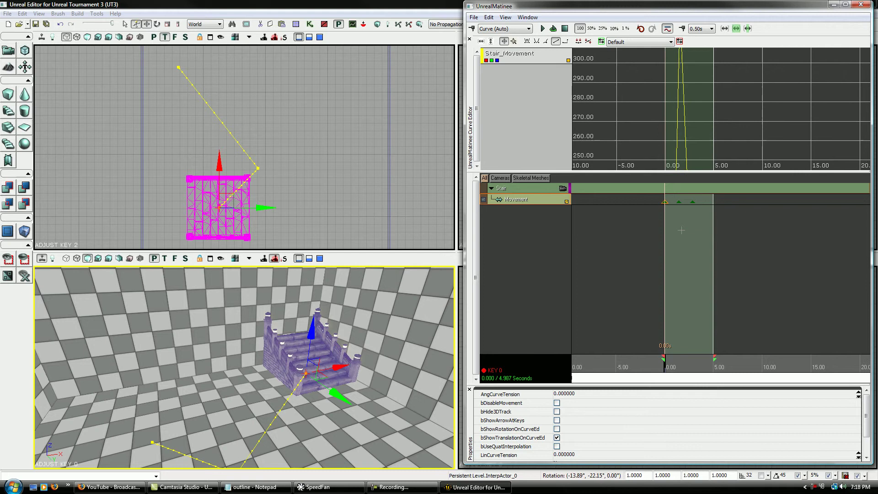
pyautogui.scroll(5, 730, 114)
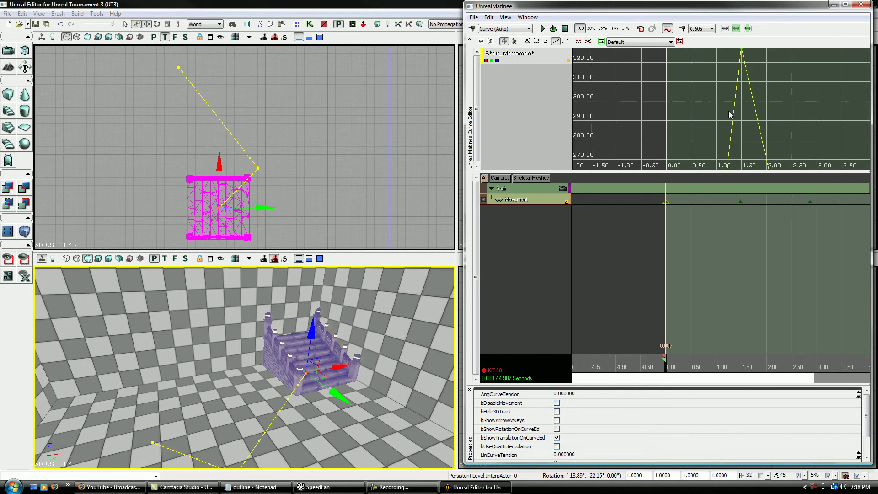
pyautogui.moveTo(743, 52)
pyautogui.mouseDown()
pyautogui.moveTo(701, 171)
pyautogui.moveTo(734, 57)
pyautogui.mouseUp()
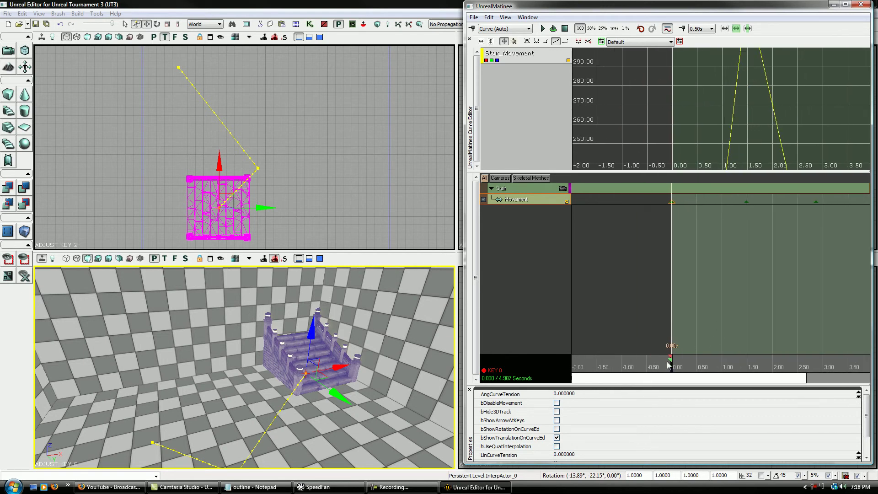
pyautogui.moveTo(668, 365); pyautogui.dragTo(760, 366)
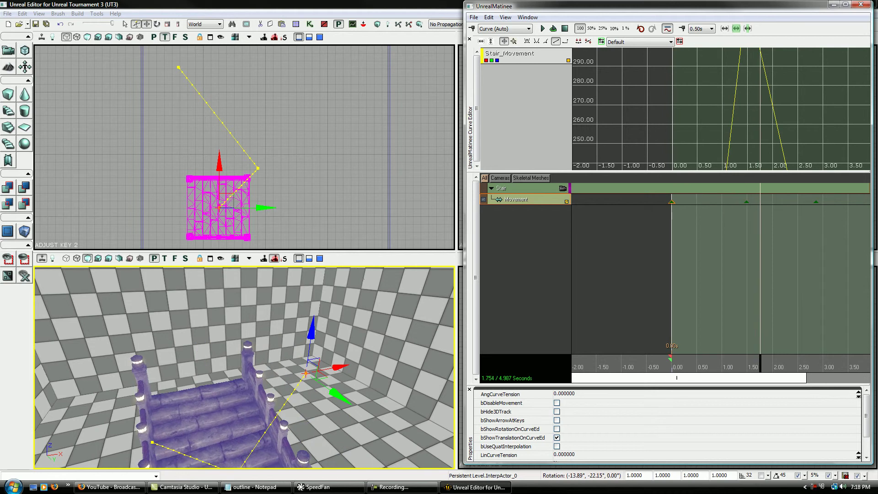
pyautogui.moveTo(362, 417); pyautogui.dragTo(349, 439, button='right')
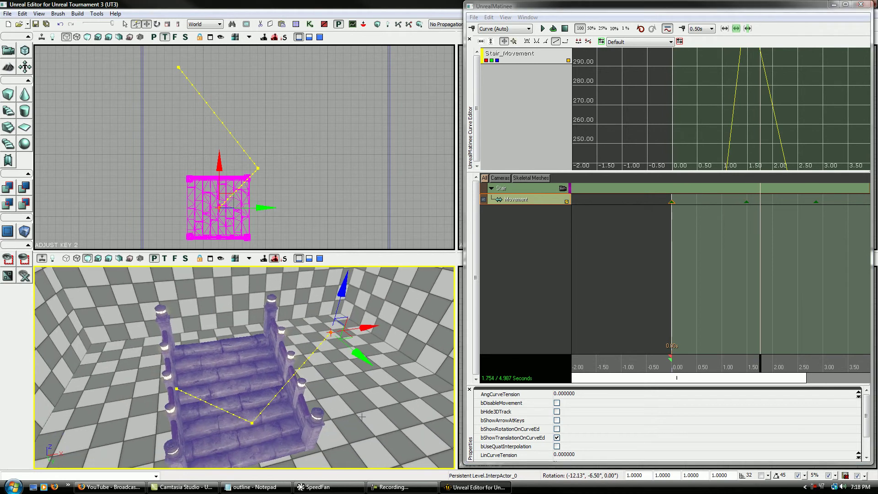
pyautogui.moveTo(761, 368); pyautogui.dragTo(655, 351)
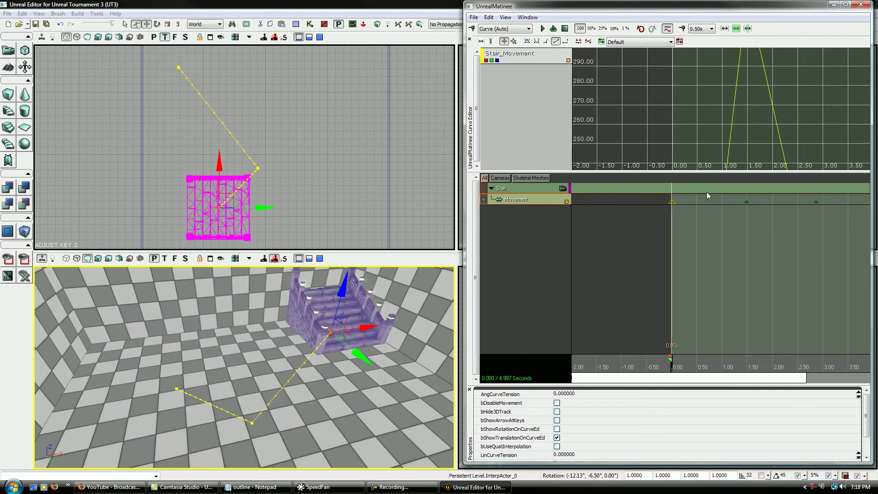
# - Examine the lower part of the curve and the path in the perspective view, scrubbing to about 1.29 seconds
pyautogui.moveTo(781, 120); pyautogui.dragTo(725, 73)
pyautogui.scroll(-4, 725, 113)
pyautogui.scroll(-2, 726, 112)
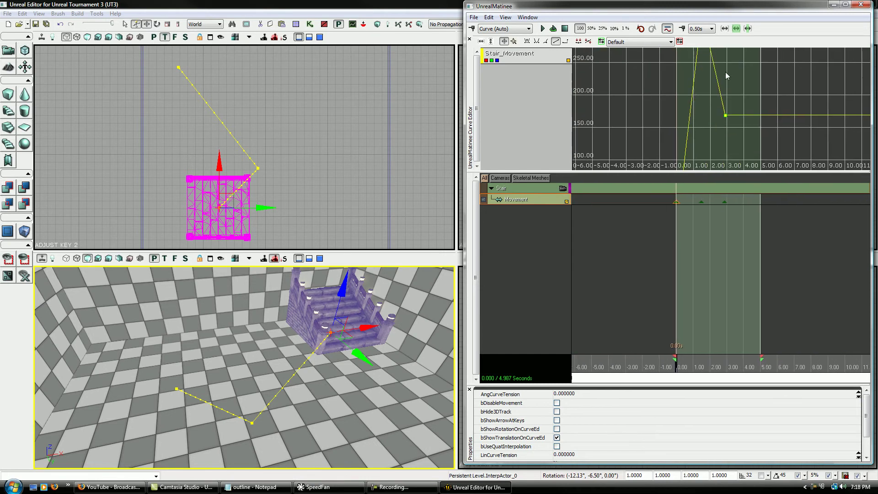
pyautogui.moveTo(724, 147); pyautogui.dragTo(724, 89)
pyautogui.moveTo(244, 366)
pyautogui.mouseDown()
pyautogui.moveTo(275, 389)
pyautogui.moveTo(320, 384)
pyautogui.moveTo(244, 338)
pyautogui.moveTo(244, 320)
pyautogui.moveTo(245, 375)
pyautogui.moveTo(228, 393)
pyautogui.moveTo(229, 355)
pyautogui.moveTo(247, 336)
pyautogui.moveTo(244, 355)
pyautogui.mouseUp()
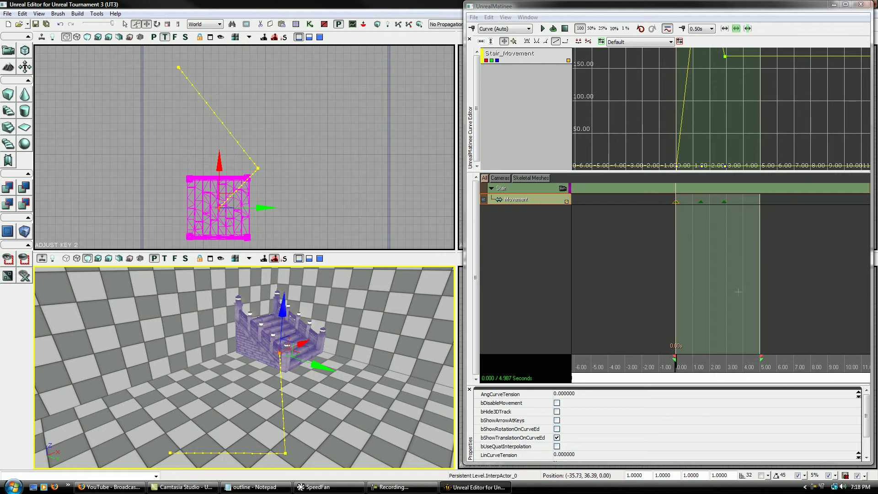
pyautogui.moveTo(682, 370)
pyautogui.mouseDown()
pyautogui.moveTo(713, 371)
pyautogui.moveTo(698, 371)
pyautogui.mouseUp()
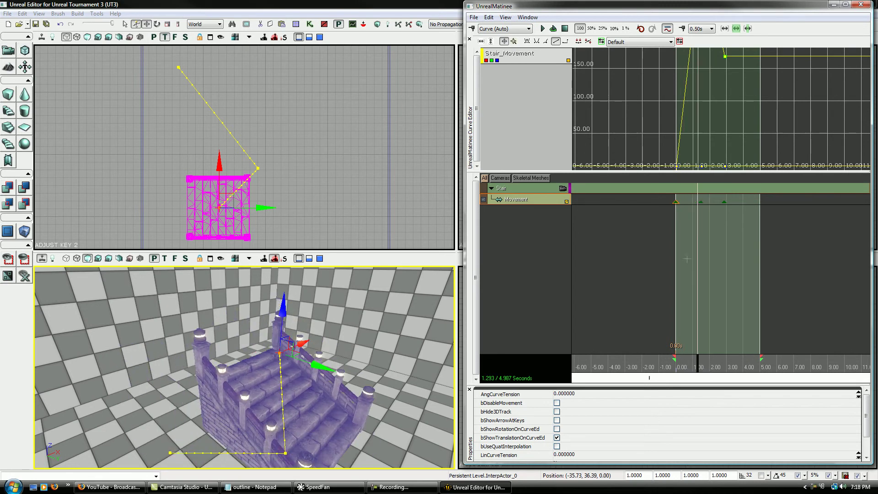
# - Delete the Movement keys at 2.87 and 1.49 seconds
pyautogui.click(700, 201)
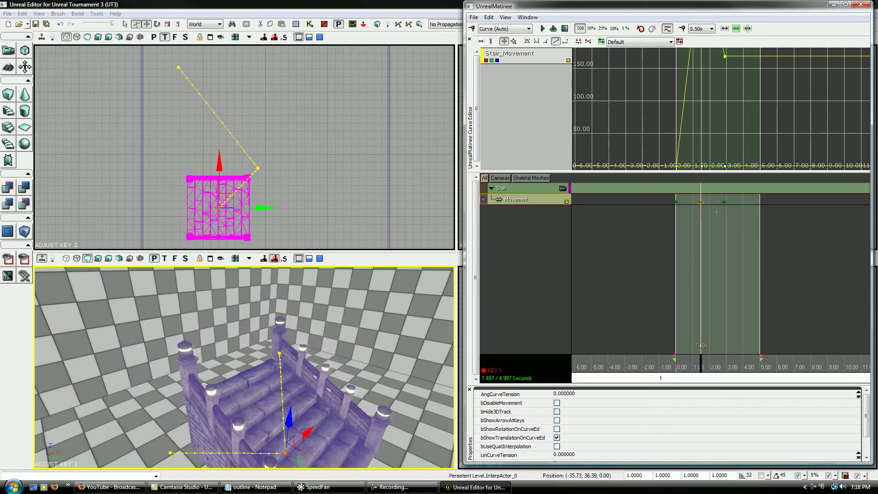
pyautogui.click(723, 202)
pyautogui.press('Delete')
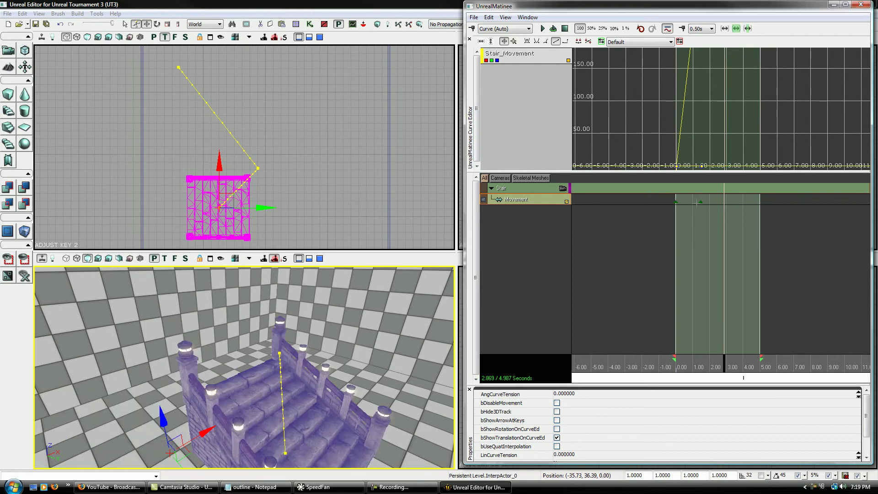
pyautogui.click(700, 202)
pyautogui.press('Delete')
# - Set the interpolation mode for new keys to Linear and close the curve editor
pyautogui.click(483, 29)
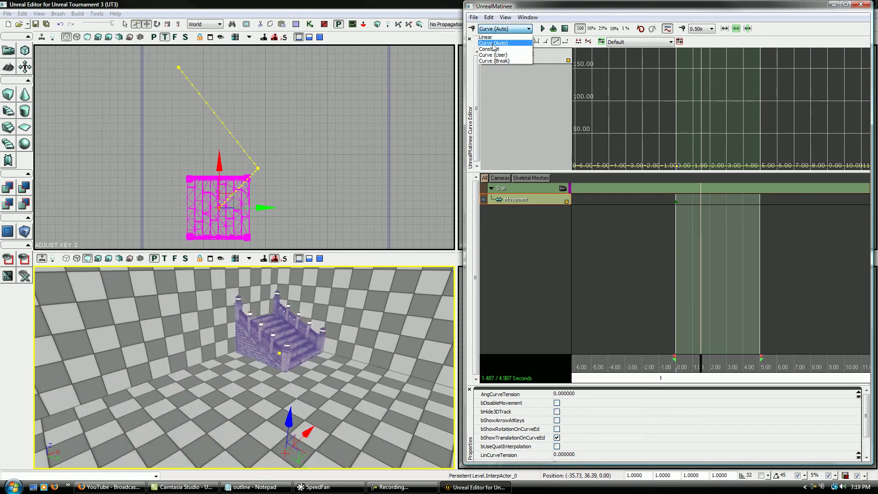
pyautogui.click(493, 57)
pyautogui.click(469, 39)
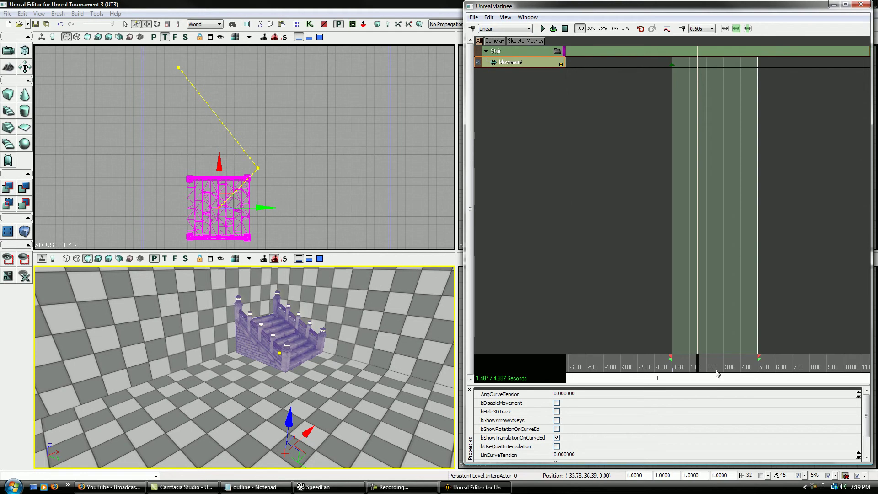
# - Add Movement keys at about 1.74 and 3.34 seconds
pyautogui.moveTo(697, 368); pyautogui.dragTo(729, 365)
pyautogui.press('Return')
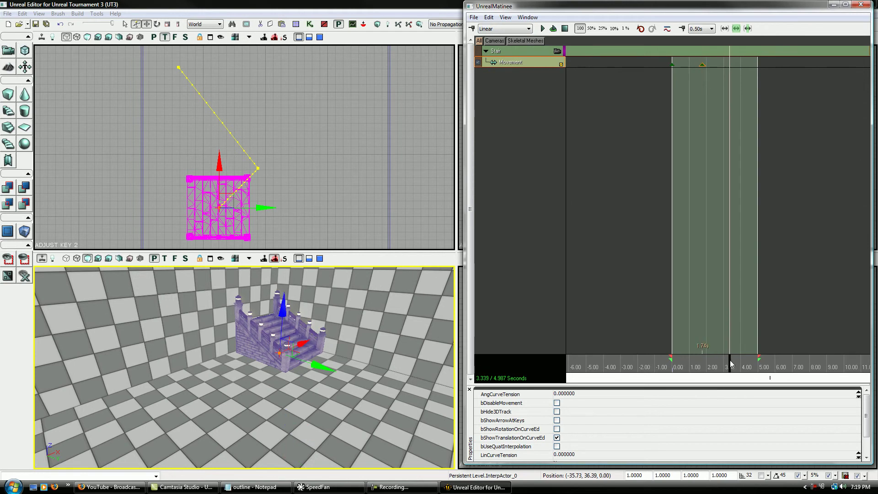
pyautogui.press('Return')
# - Select the 1.74-second key and move the staircase diagonally across the room in the top view, along negative X and positive Y
pyautogui.click(700, 64)
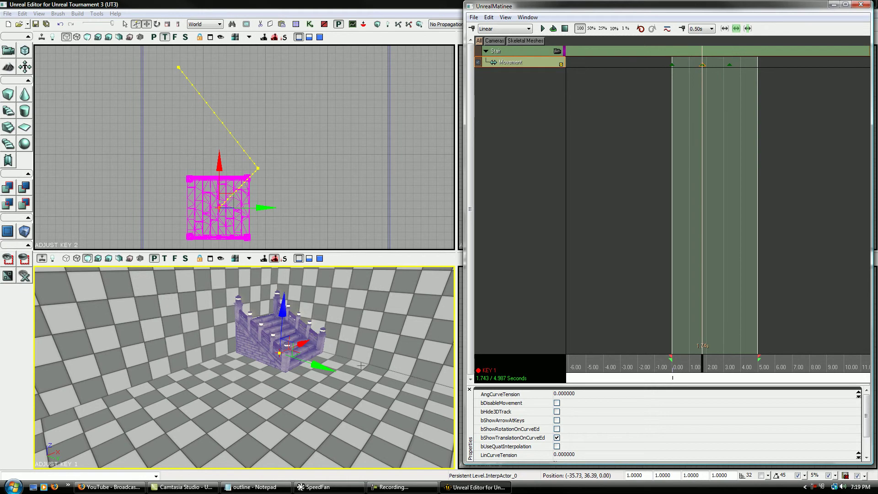
pyautogui.moveTo(314, 232); pyautogui.dragTo(311, 159)
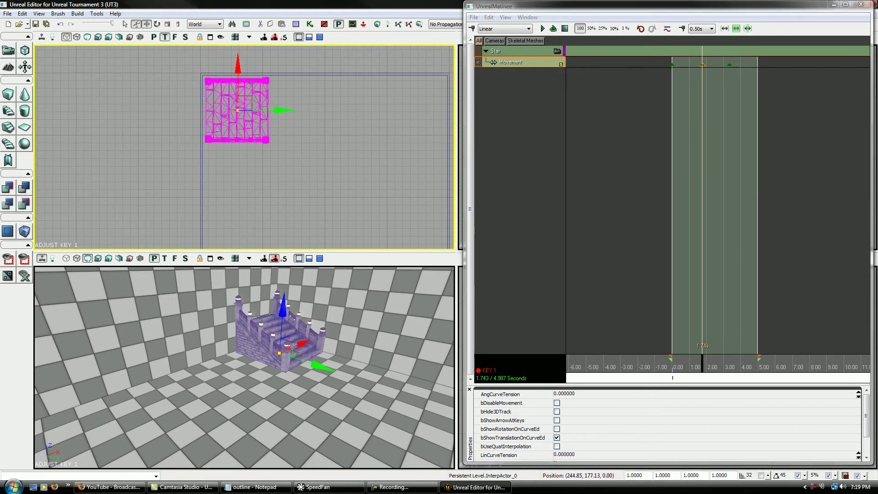
pyautogui.moveTo(248, 100); pyautogui.dragTo(287, 186)
pyautogui.moveTo(272, 131); pyautogui.dragTo(365, 188)
# - Rotate the staircase 45 degrees in the top view, and with rotation grid snapping disabled, rotate it about 51 degrees the opposite way
pyautogui.moveTo(382, 138); pyautogui.dragTo(566, 404)
pyautogui.press('space')
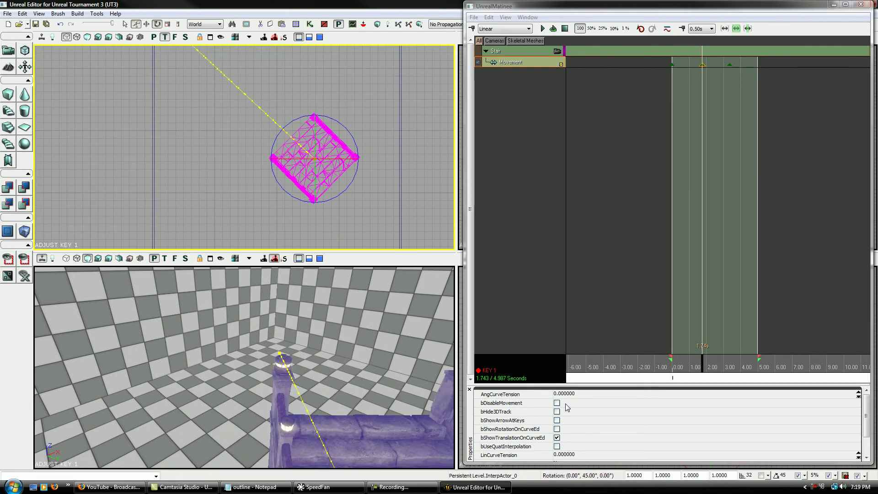
pyautogui.click(797, 474)
pyautogui.moveTo(353, 136); pyautogui.dragTo(389, 109)
# - Select the 3.34-second key, rotate the staircase in the top view, and move it about 557 units along negative X and 64 along positive Y
pyautogui.click(729, 65)
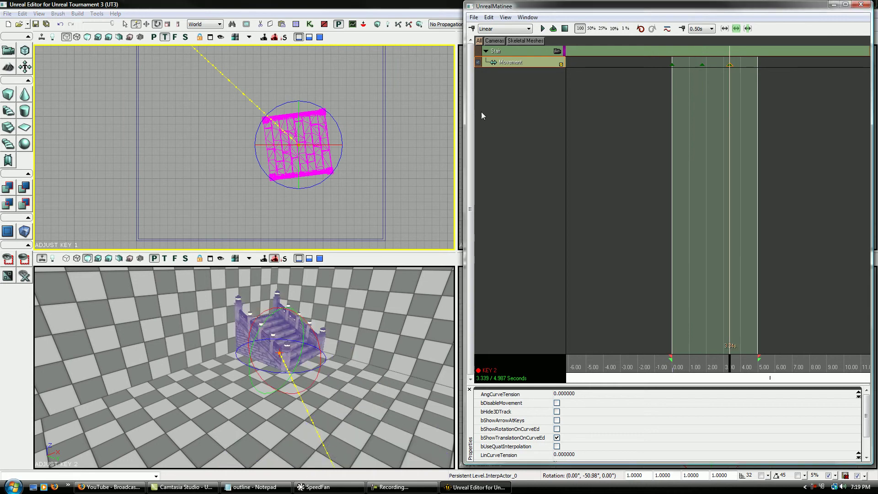
pyautogui.moveTo(243, 65); pyautogui.dragTo(283, 132)
pyautogui.moveTo(242, 66); pyautogui.dragTo(246, 216)
pyautogui.press('space')
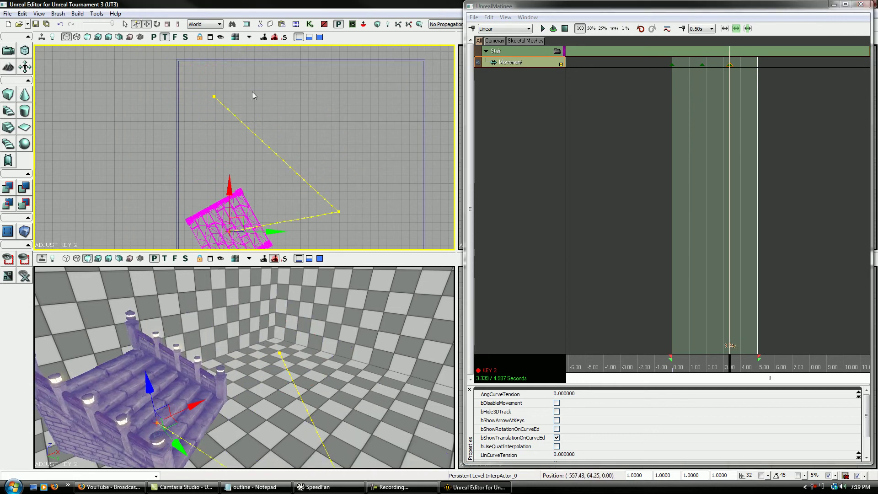
pyautogui.moveTo(288, 101); pyautogui.dragTo(308, 145)
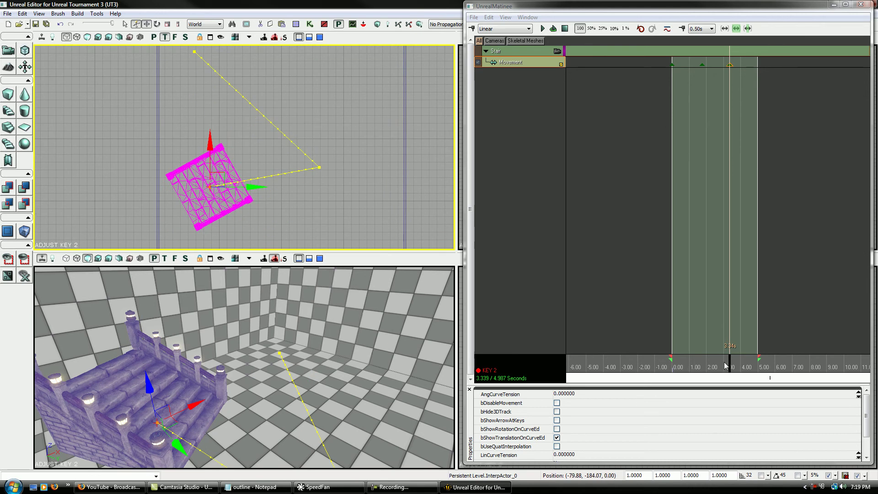
# - Return to the 1.74-second key and rotate the staircase by about -141 degrees in the top view
pyautogui.moveTo(726, 366)
pyautogui.mouseDown()
pyautogui.moveTo(636, 371)
pyautogui.moveTo(732, 368)
pyautogui.mouseUp()
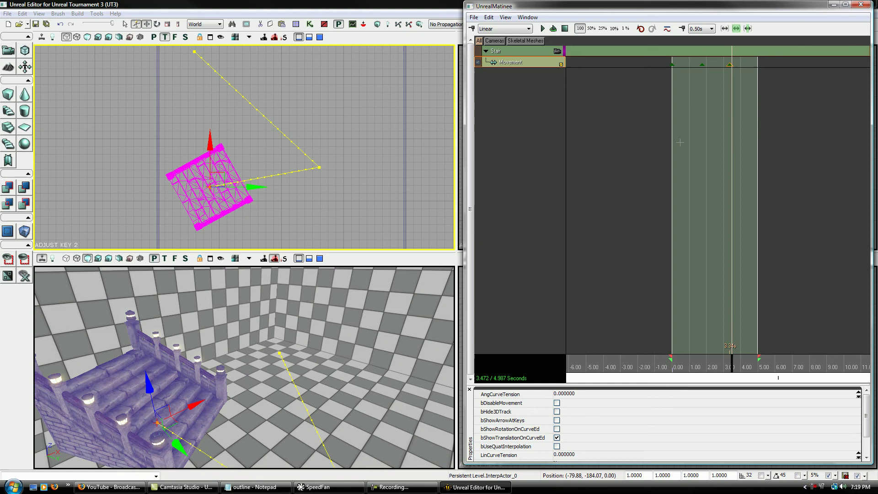
pyautogui.click(702, 64)
pyautogui.moveTo(432, 184); pyautogui.dragTo(402, 169)
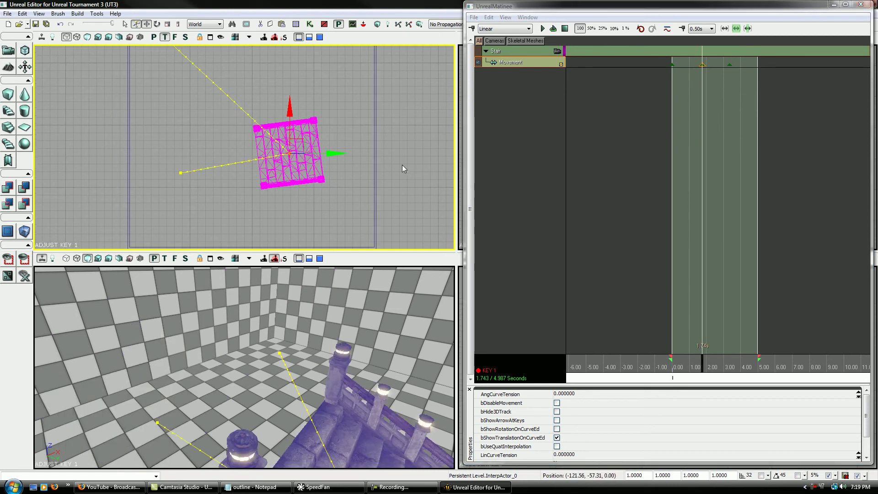
pyautogui.press('space')
pyautogui.moveTo(319, 123); pyautogui.dragTo(480, 133)
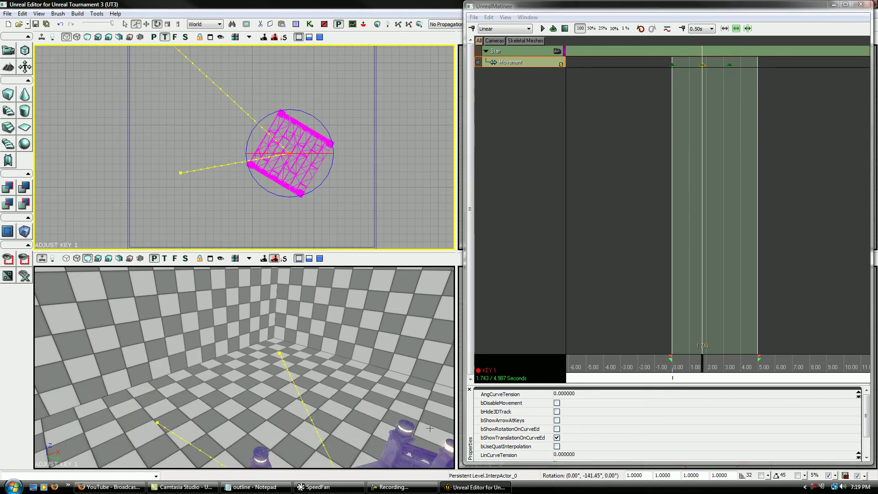
# - Scrub to about 2.94 seconds to preview the staircase's rotation, and look through the Movement track's properties
pyautogui.moveTo(244, 347); pyautogui.dragTo(254, 402)
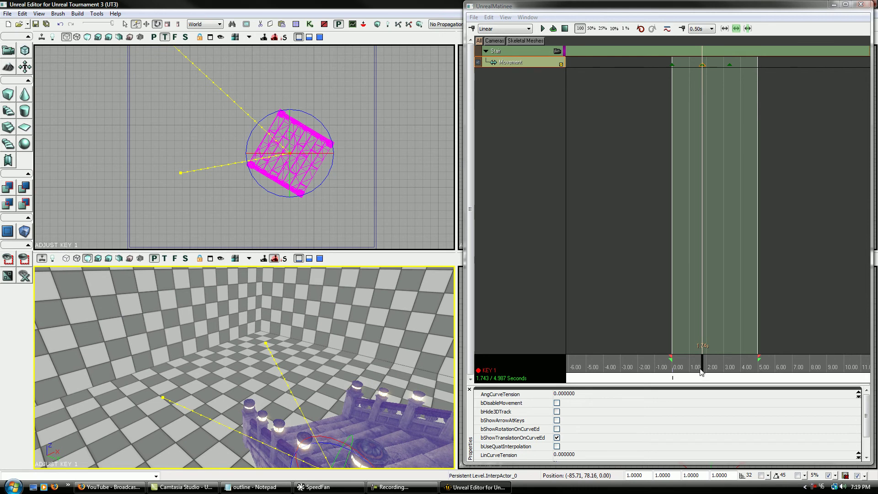
pyautogui.moveTo(700, 371); pyautogui.dragTo(723, 360)
pyautogui.scroll(-3, 679, 423)
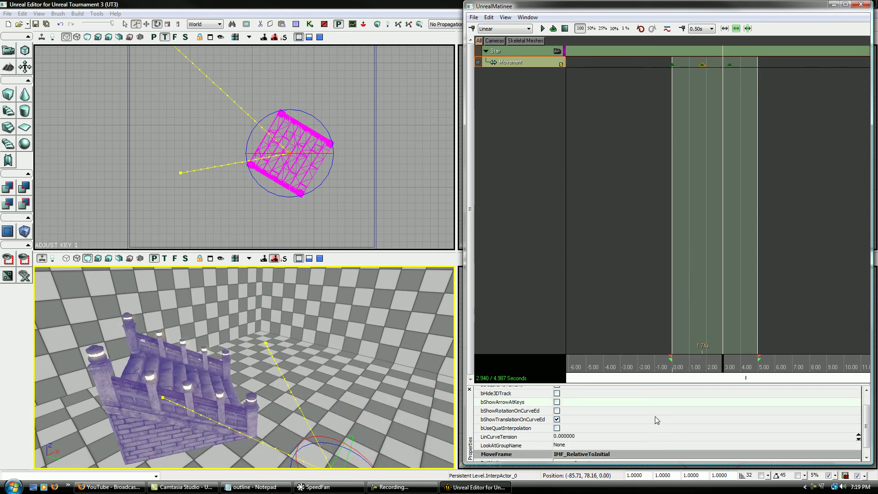
# - Enable bUseQuatInterpolation on the Movement track and scrub back to about 0.81 seconds to preview the staircase's rotation
pyautogui.scroll(1, 654, 411)
pyautogui.click(538, 62)
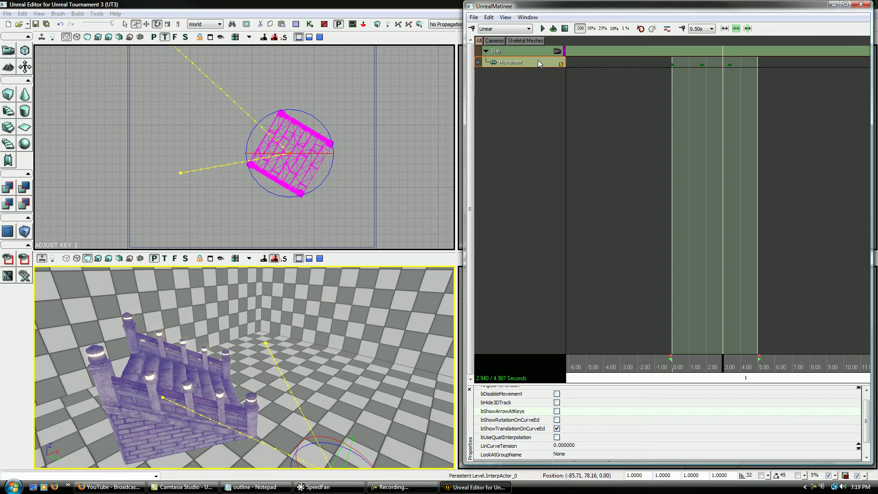
pyautogui.click(556, 437)
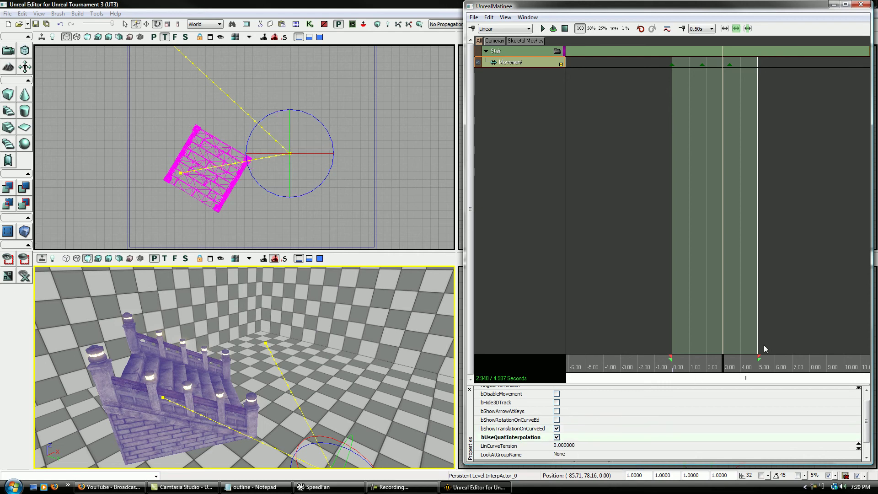
pyautogui.moveTo(722, 364); pyautogui.dragTo(687, 370)
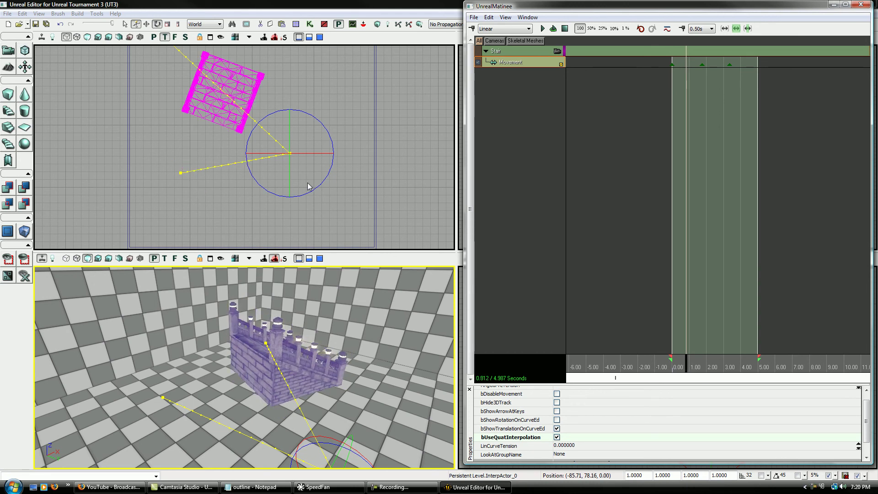
# - Examine the staircase's movement path in the top view and read the description of the bUseQuatInterpolation property
pyautogui.click(359, 189)
pyautogui.scroll(-3, 356, 188)
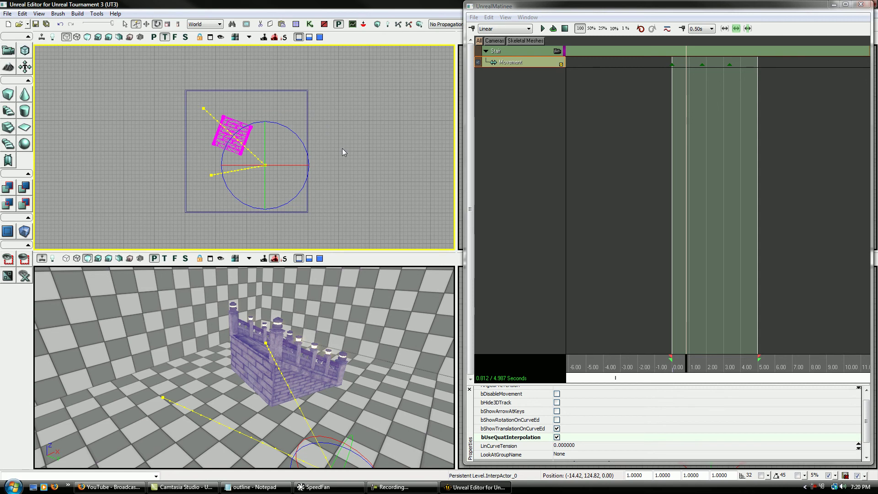
pyautogui.moveTo(355, 160); pyautogui.dragTo(378, 138)
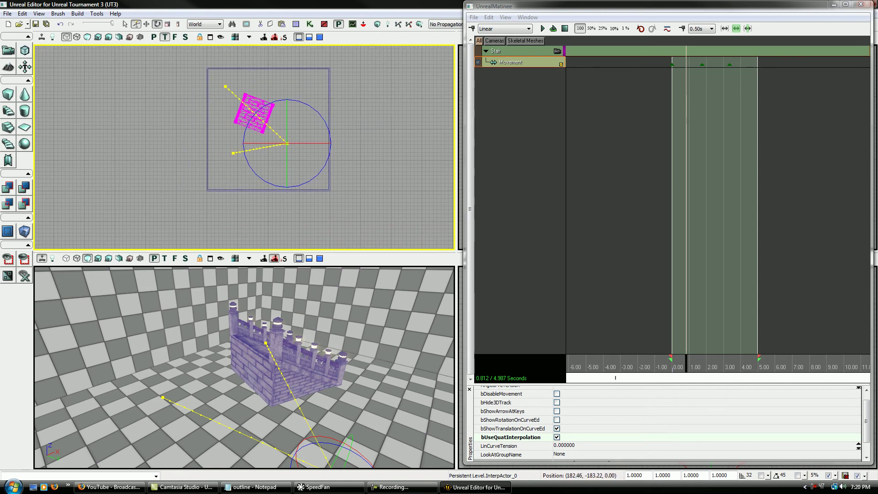
pyautogui.scroll(5, 377, 186)
pyautogui.moveTo(384, 209); pyautogui.dragTo(368, 256)
pyautogui.scroll(-4, 388, 195)
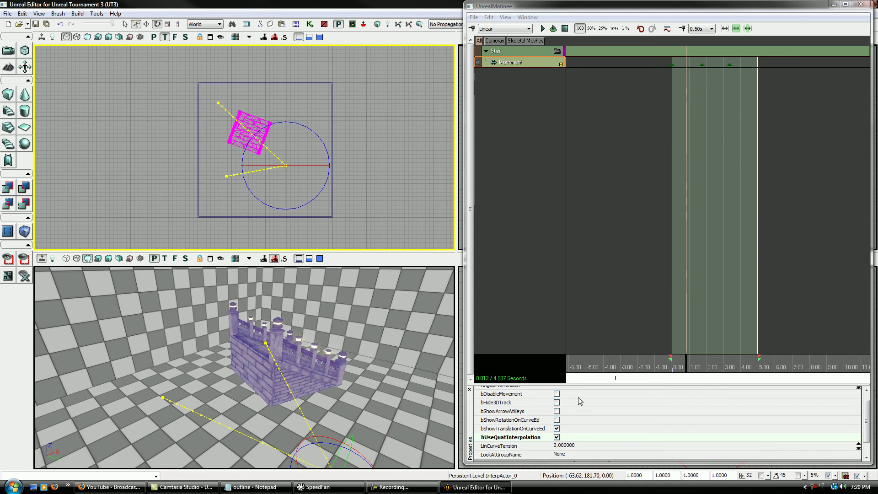
pyautogui.click(577, 435)
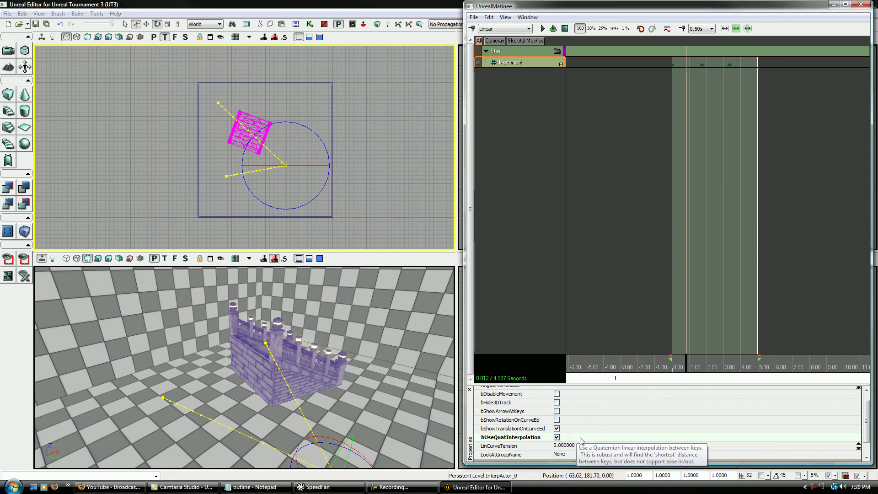
pyautogui.scroll(1, 591, 430)
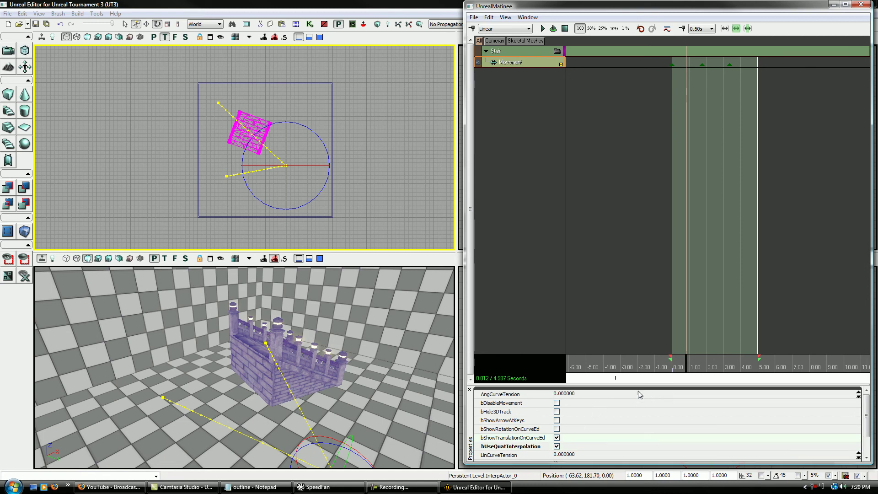
# - Scrub to the start of the sequence, select the 1.74-second key, and inspect the staircase's pose in the perspective view
pyautogui.moveTo(693, 361); pyautogui.dragTo(673, 373)
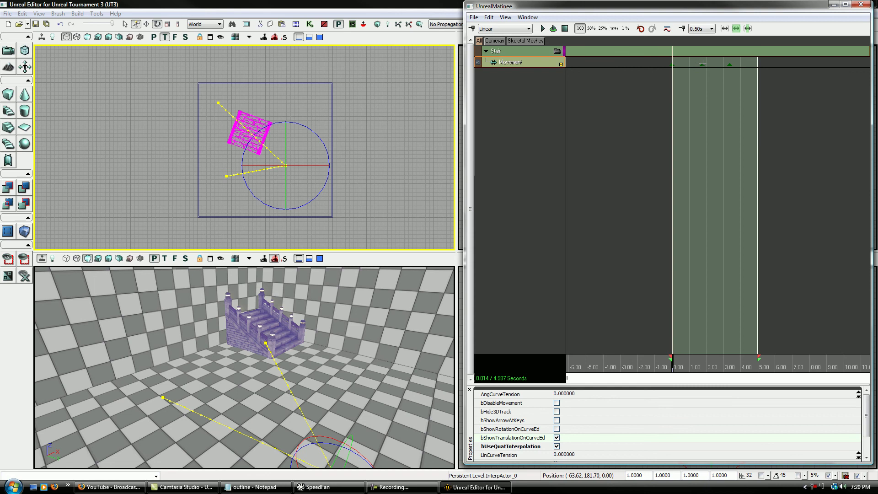
pyautogui.click(702, 64)
pyautogui.moveTo(373, 366); pyautogui.dragTo(383, 385)
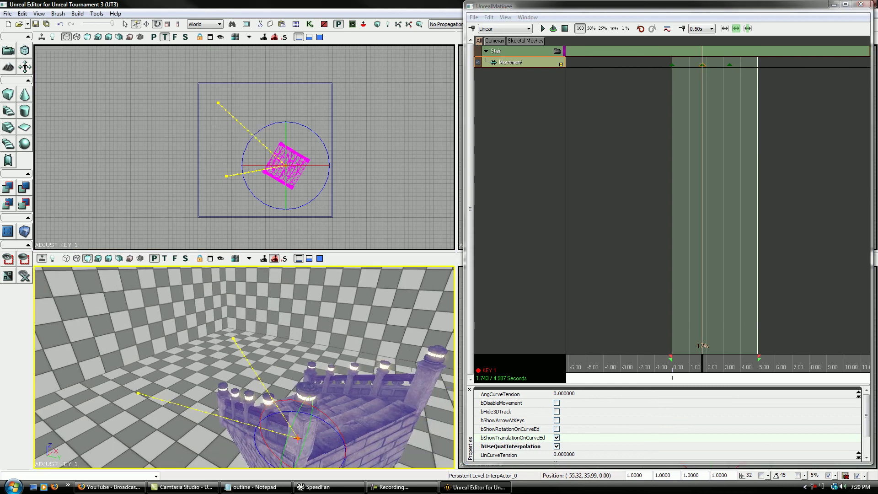
pyautogui.moveTo(365, 373); pyautogui.dragTo(375, 381, button='right')
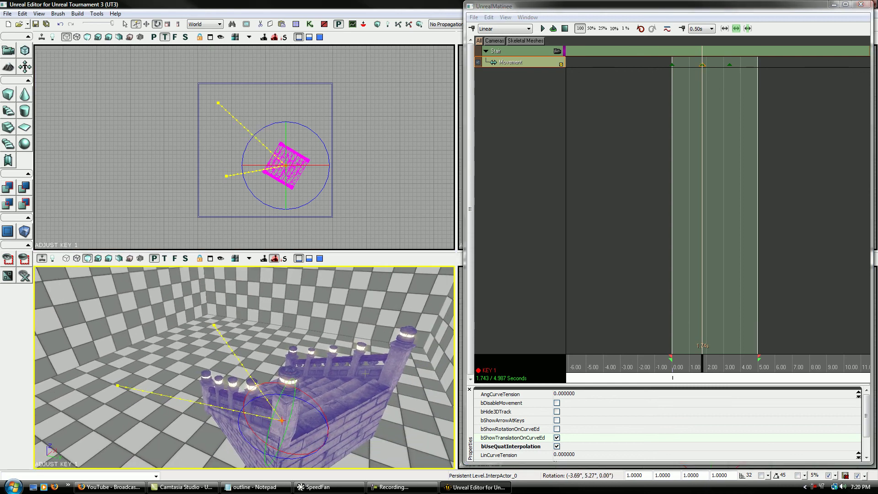
# - Close the Matinee editor and deselect the staircase in the level
pyautogui.click(860, 4)
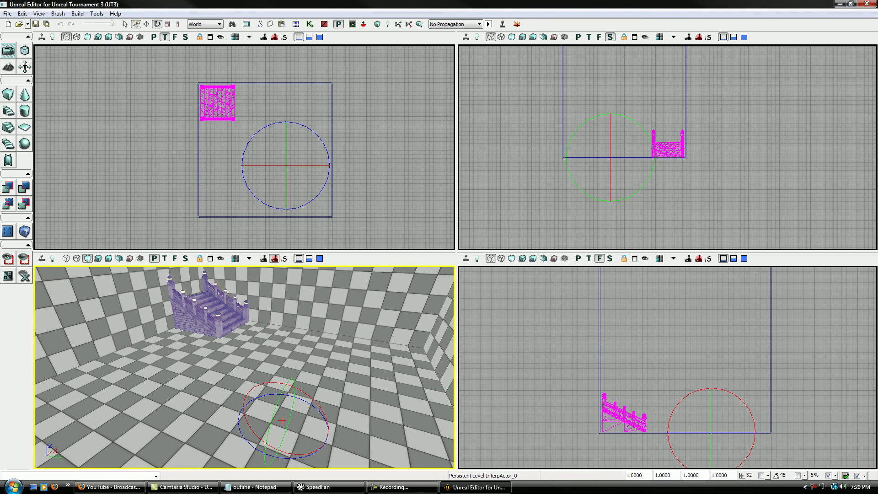
pyautogui.moveTo(357, 387); pyautogui.dragTo(393, 425, button='right')
pyautogui.press('Escape')
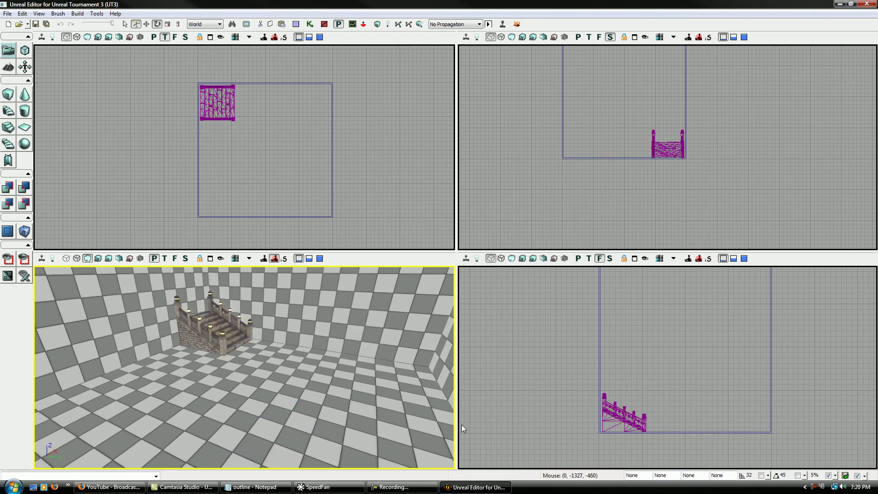